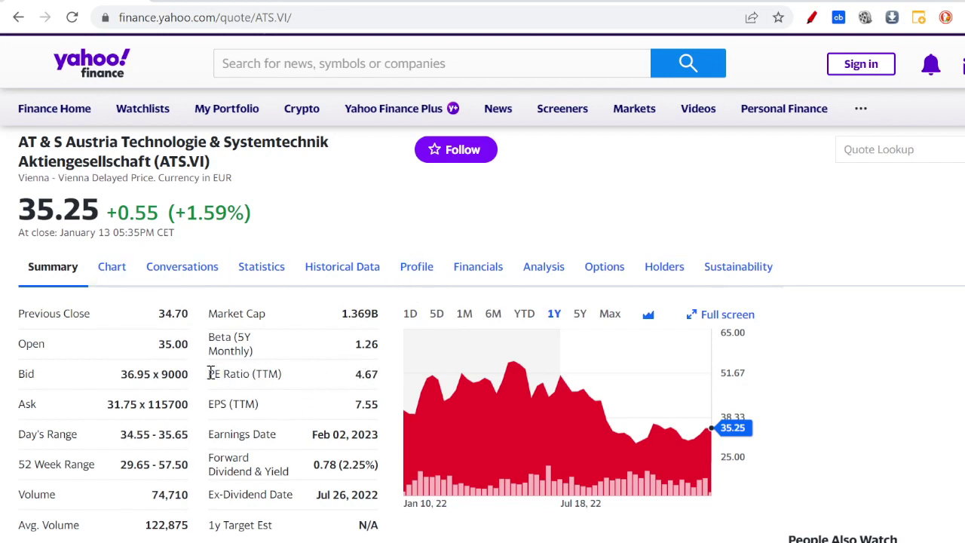
Step: Highlight the PE Ratio (TTM) label, showing 4.67, on the ATS.VI summary page
drag(210, 373, 280, 375)
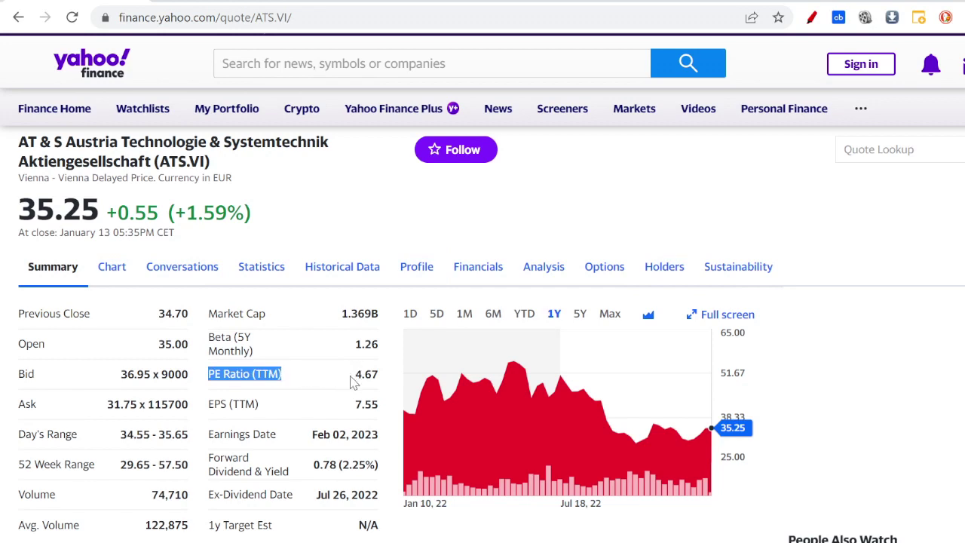
click(350, 379)
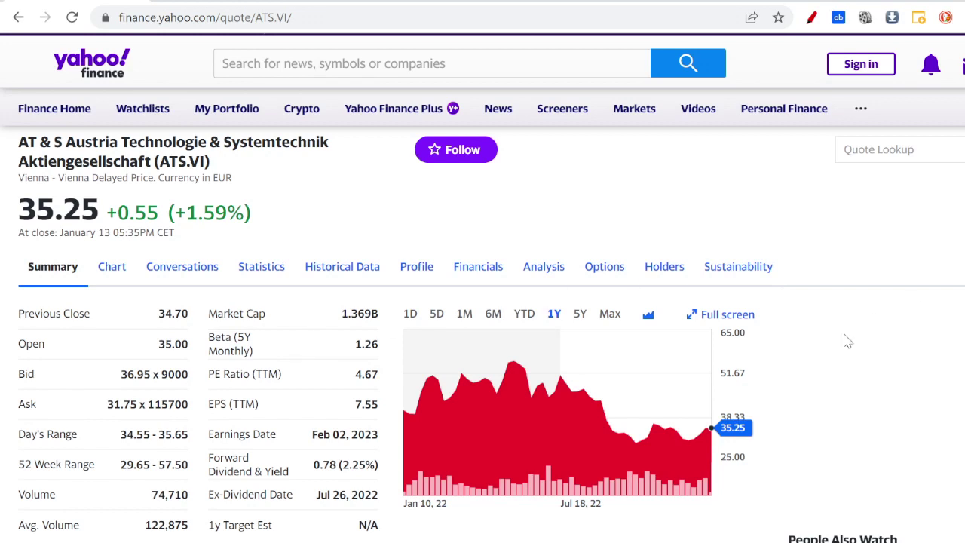
click(444, 324)
double_click(339, 381)
click(334, 357)
double_click(344, 389)
click(336, 377)
double_click(320, 323)
click(315, 323)
double_click(316, 320)
click(315, 318)
double_click(324, 316)
click(329, 353)
click(113, 2)
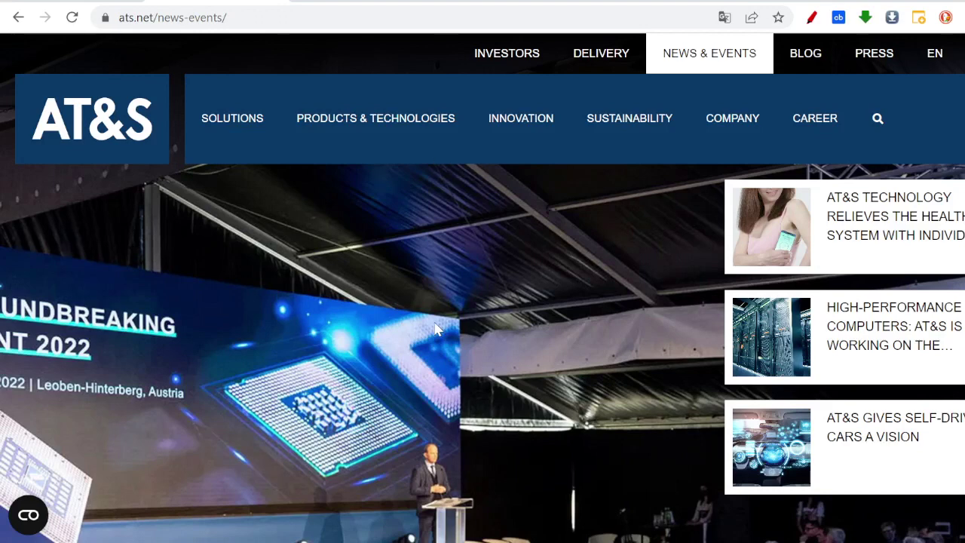
Step: Scroll down through the News & Events photo and news cards, then back to the top
scroll(430, 317, down, 1)
scroll(426, 321, up, 1)
scroll(434, 330, down, 1)
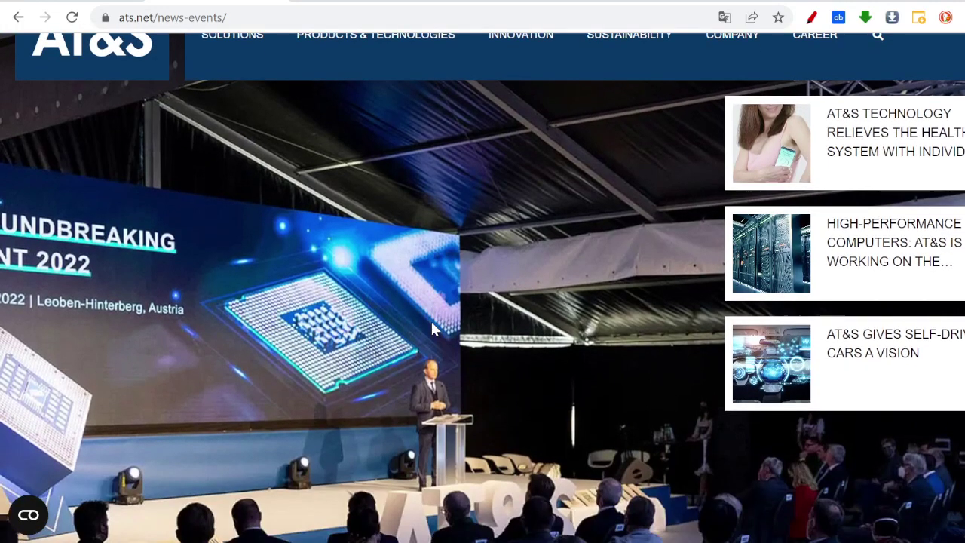
scroll(434, 330, down, 1)
scroll(432, 326, up, 2)
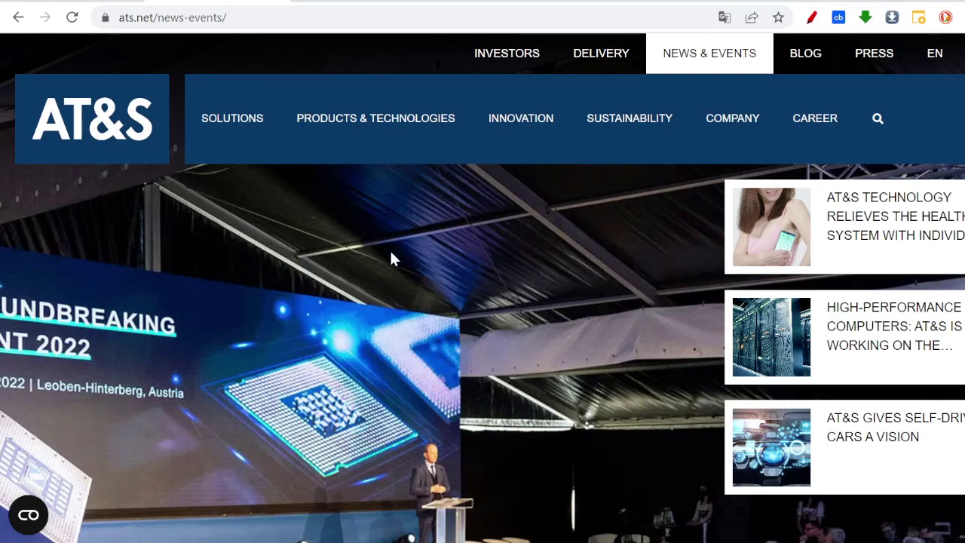
scroll(391, 257, down, 2)
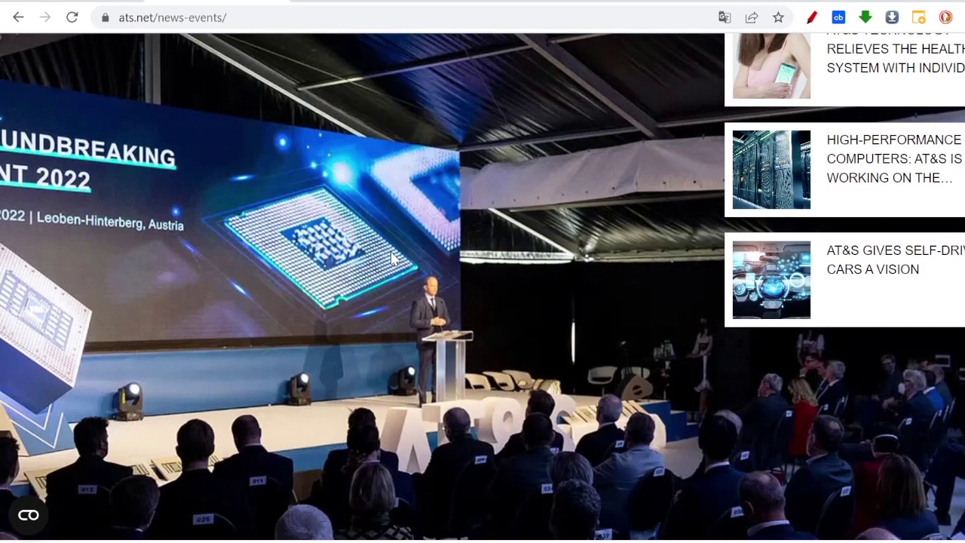
scroll(391, 258, down, 5)
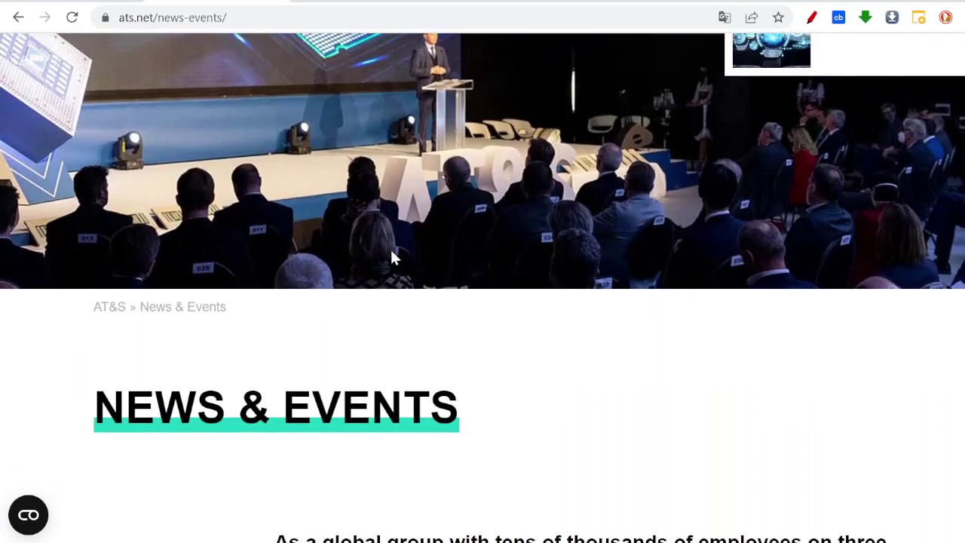
scroll(575, 316, down, 1)
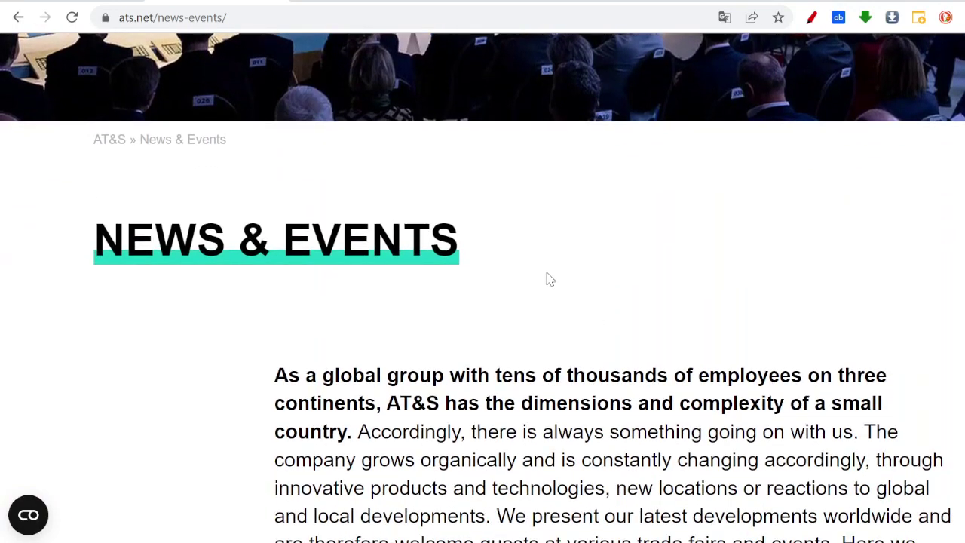
scroll(548, 277, down, 1)
scroll(618, 334, down, 3)
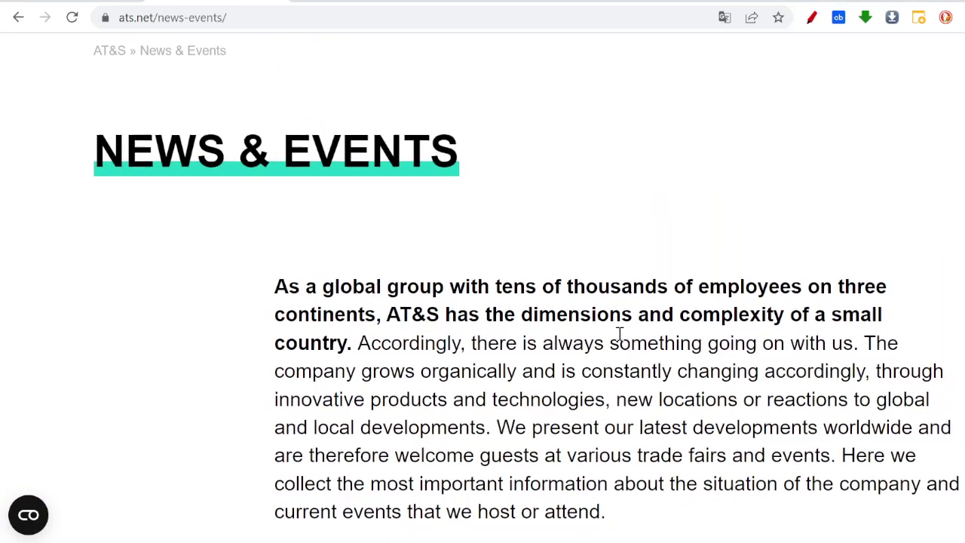
scroll(772, 325, down, 2)
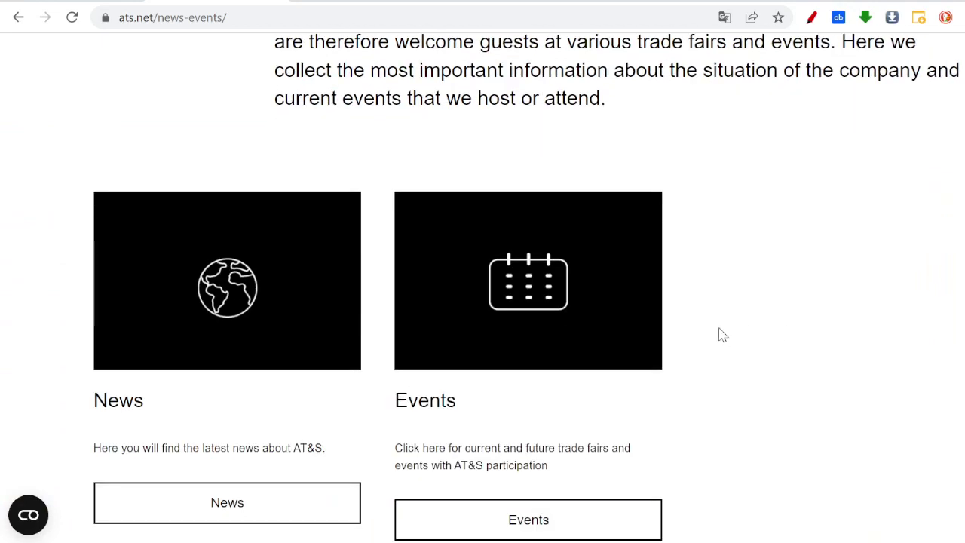
scroll(719, 332, down, 3)
scroll(723, 332, up, 15)
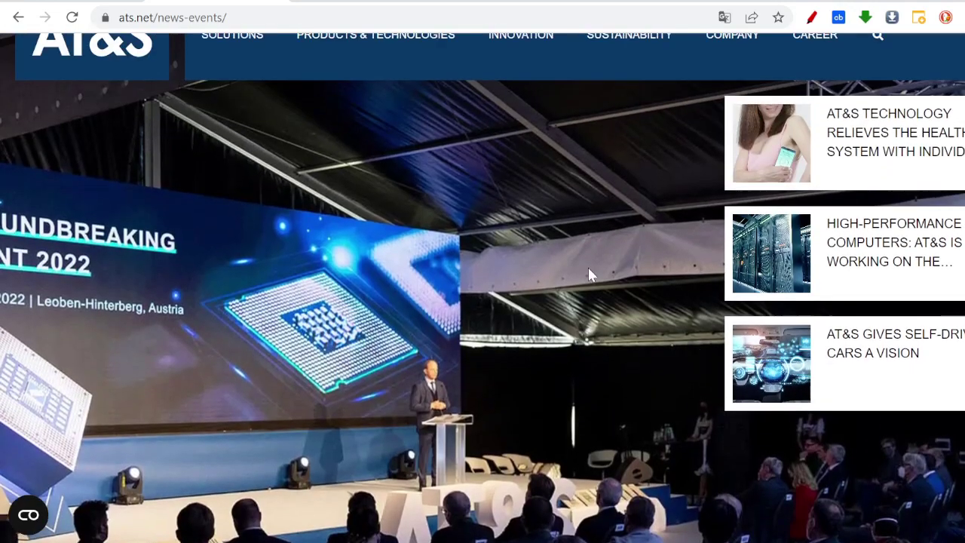
scroll(518, 273, up, 2)
scroll(489, 274, down, 2)
scroll(520, 313, up, 2)
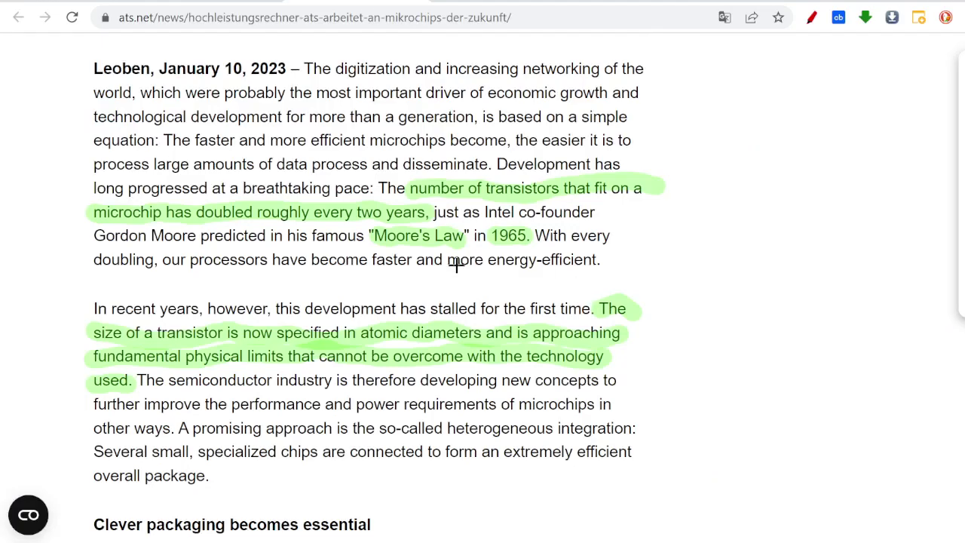
Step: Mark the microchips article's date, January 10, 2023, in green
scroll(455, 263, down, 3)
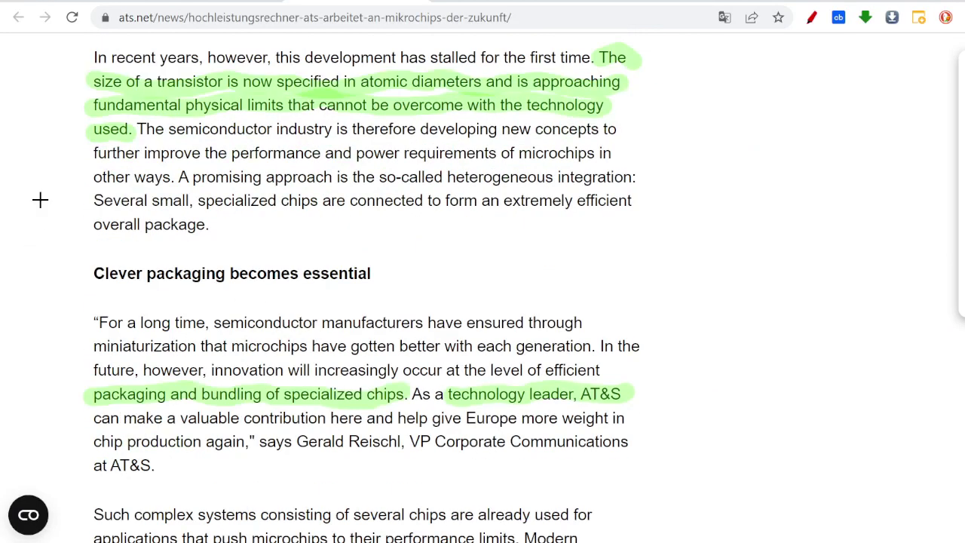
scroll(40, 200, up, 2)
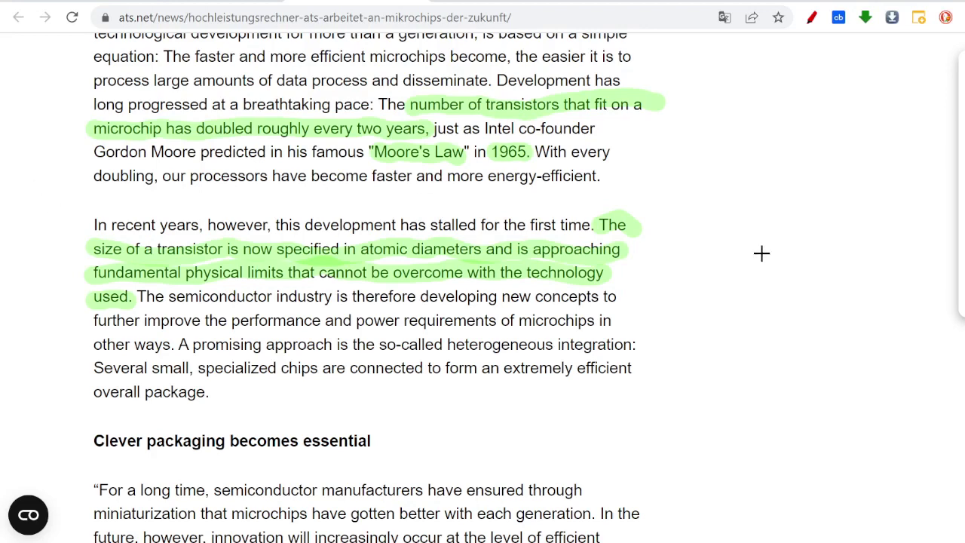
scroll(762, 253, up, 1)
scroll(762, 253, up, 1)
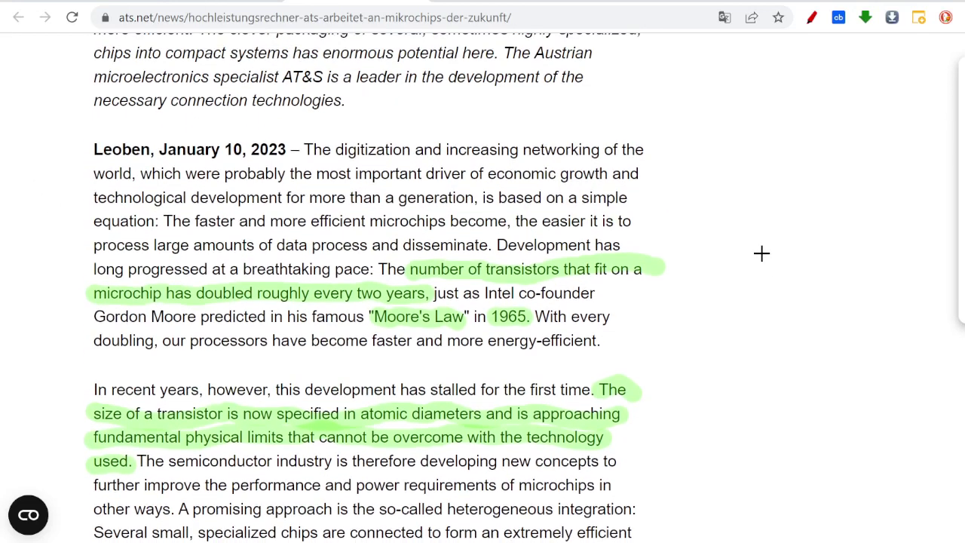
scroll(762, 254, down, 1)
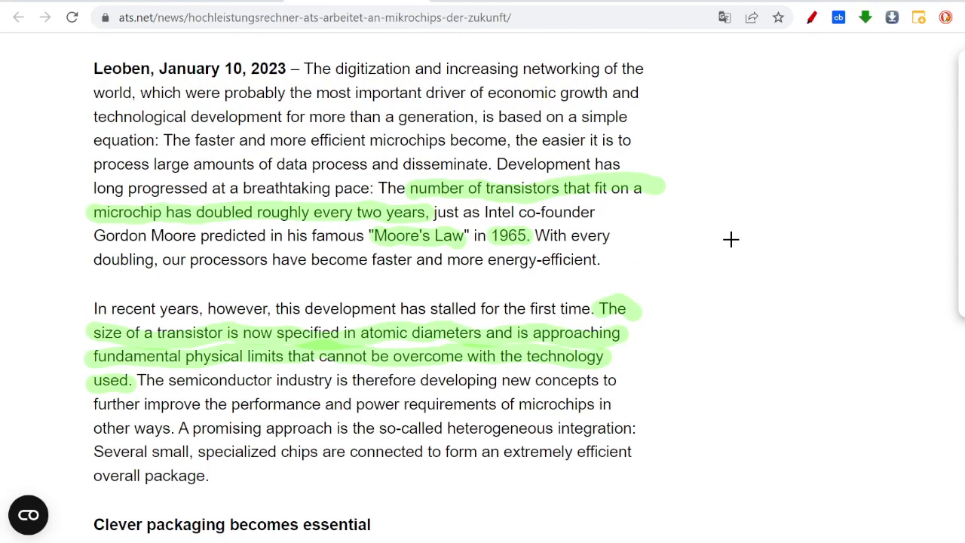
drag(160, 68, 279, 70)
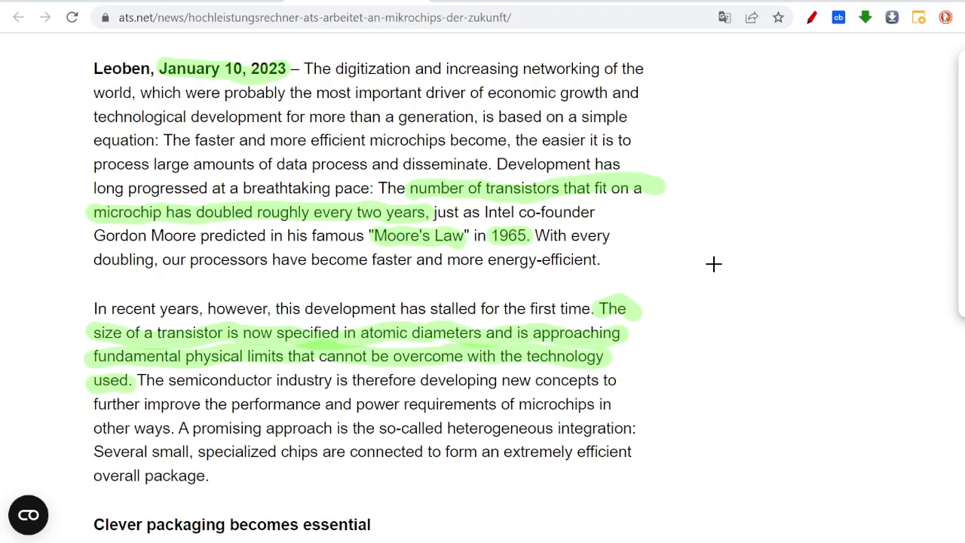
Step: Read through the SteadySense temperature-patch article on individual medicine
scroll(713, 259, down, 1)
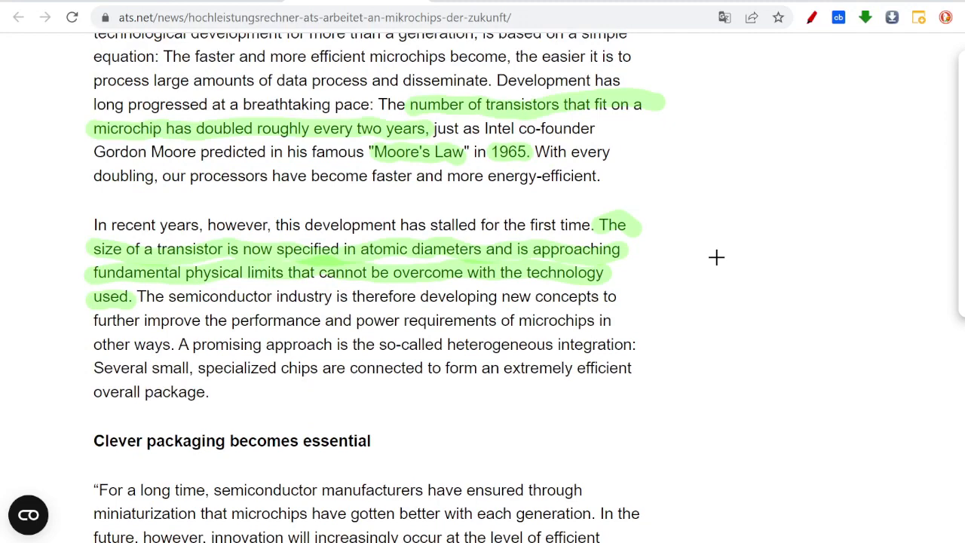
scroll(757, 370, down, 1)
scroll(757, 371, down, 2)
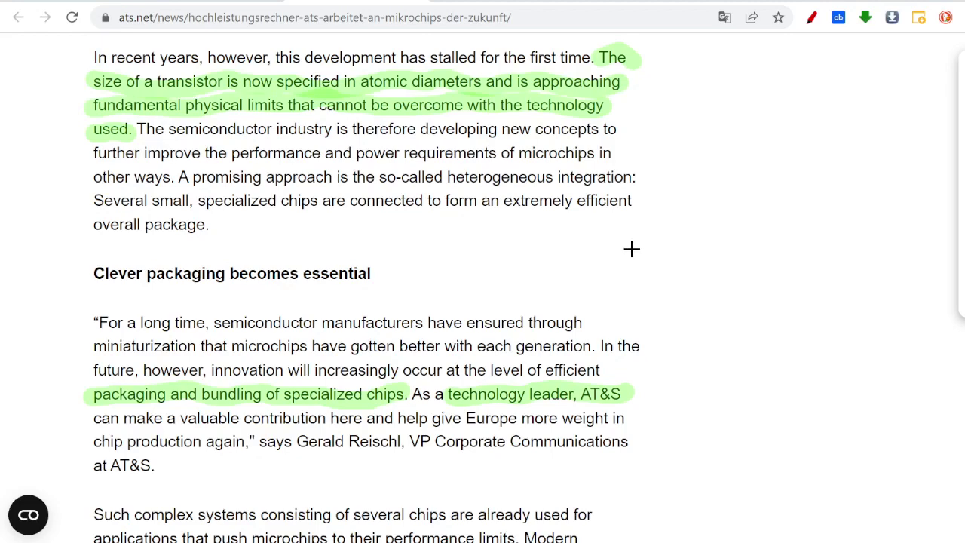
scroll(632, 248, down, 1)
scroll(684, 256, up, 2)
scroll(684, 257, down, 2)
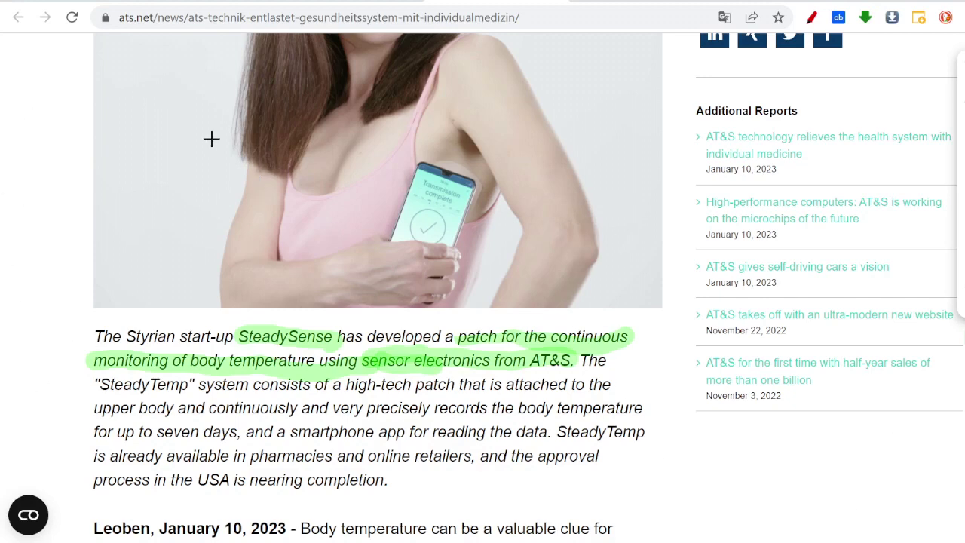
Step: Scroll the self-driving cars article from its header image down to '5G and sensors'
scroll(511, 306, up, 1)
scroll(510, 307, down, 2)
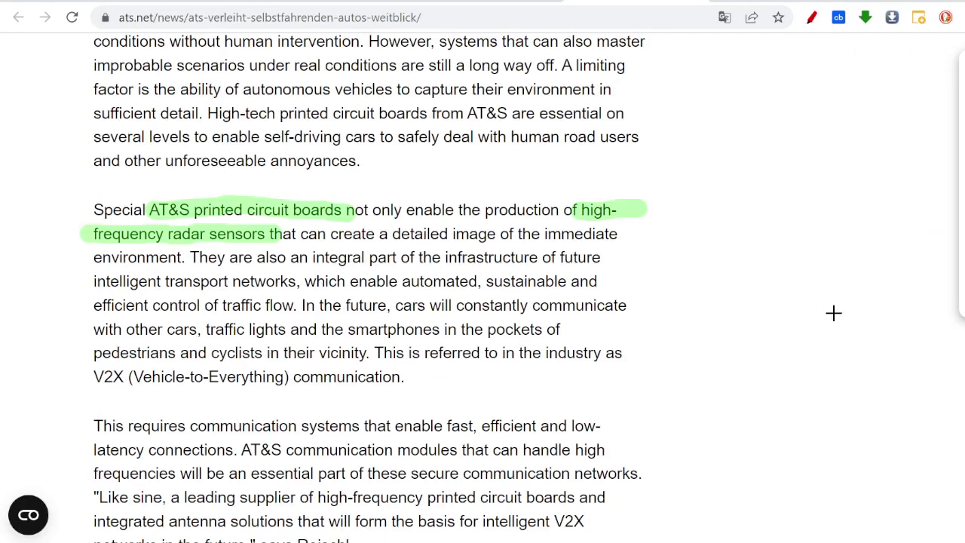
scroll(834, 313, up, 1)
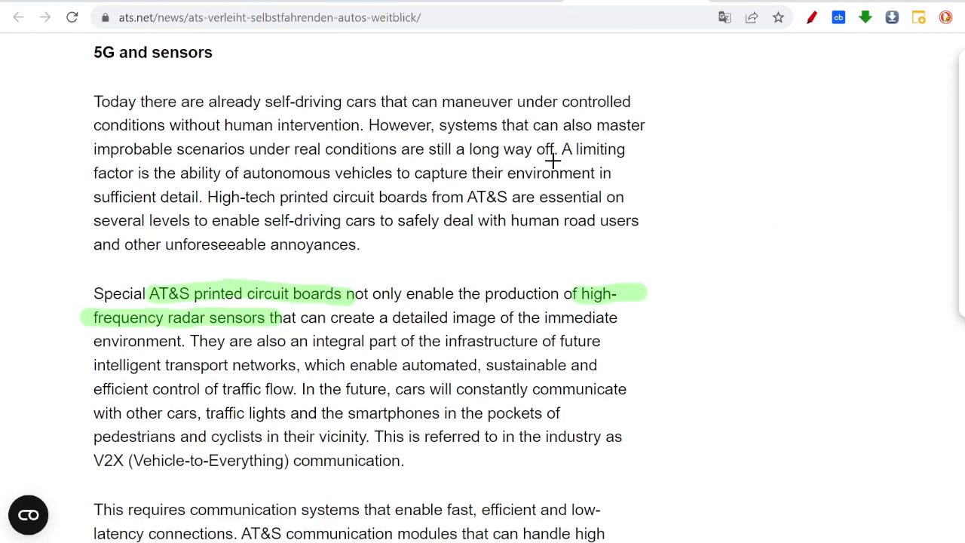
scroll(291, 274, up, 10)
scroll(28, 134, up, 5)
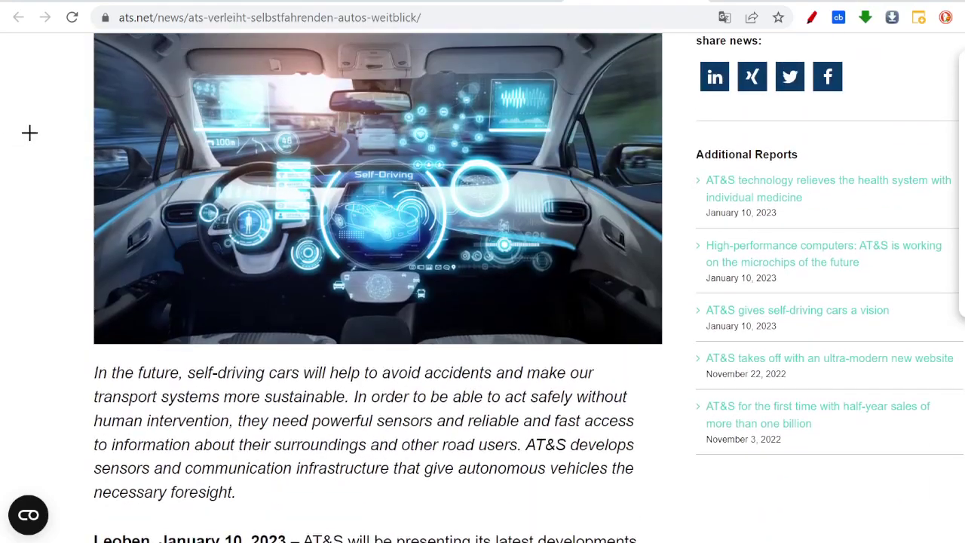
scroll(83, 166, down, 2)
scroll(82, 168, up, 1)
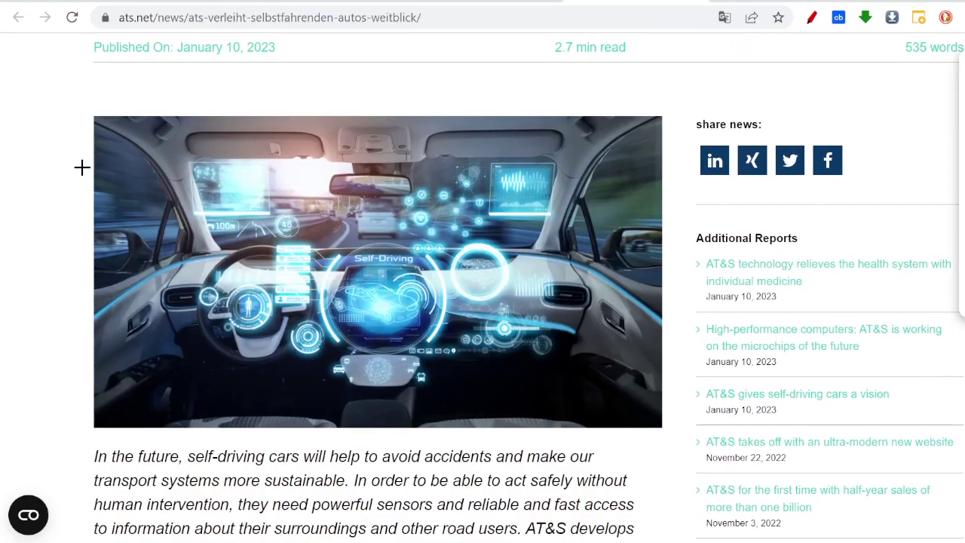
scroll(82, 167, down, 1)
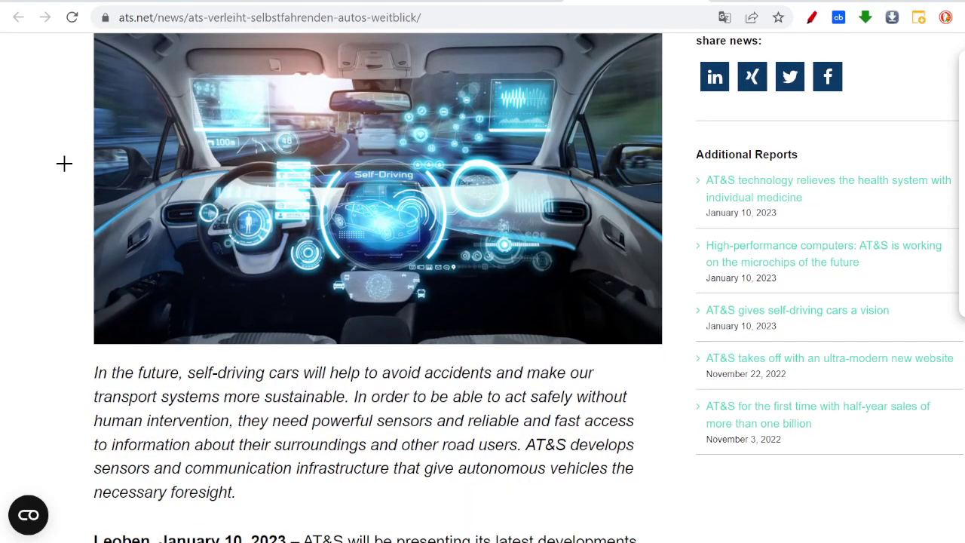
scroll(64, 162, down, 7)
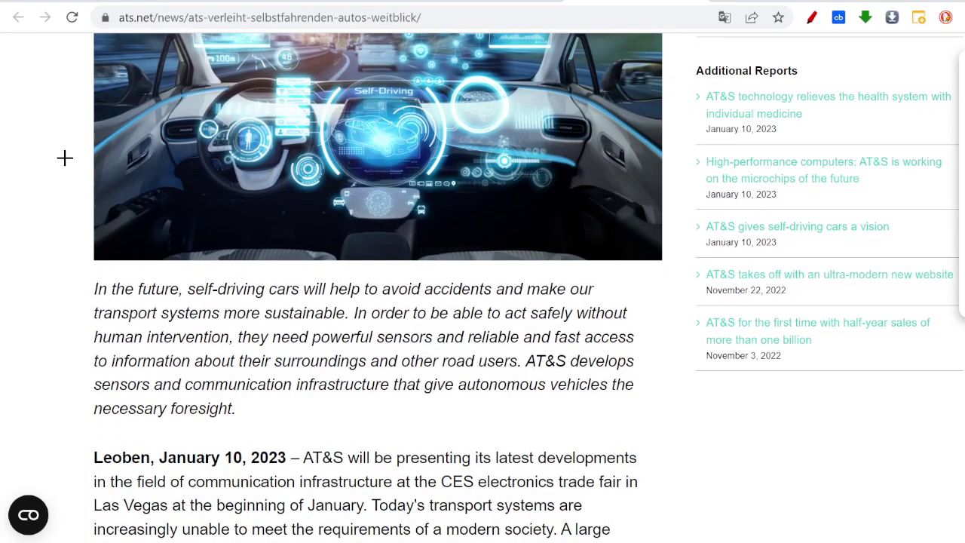
scroll(64, 157, down, 4)
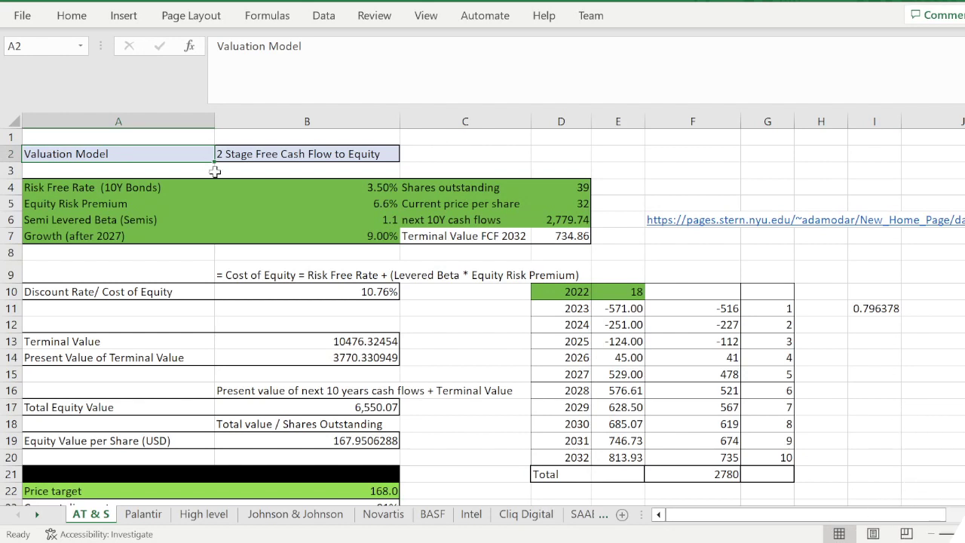
click(255, 196)
click(254, 190)
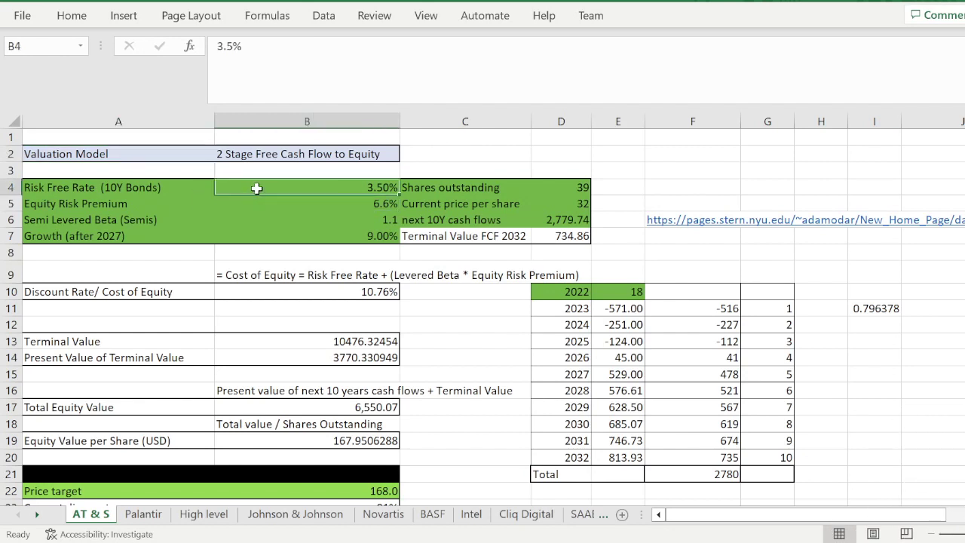
click(501, 167)
click(500, 150)
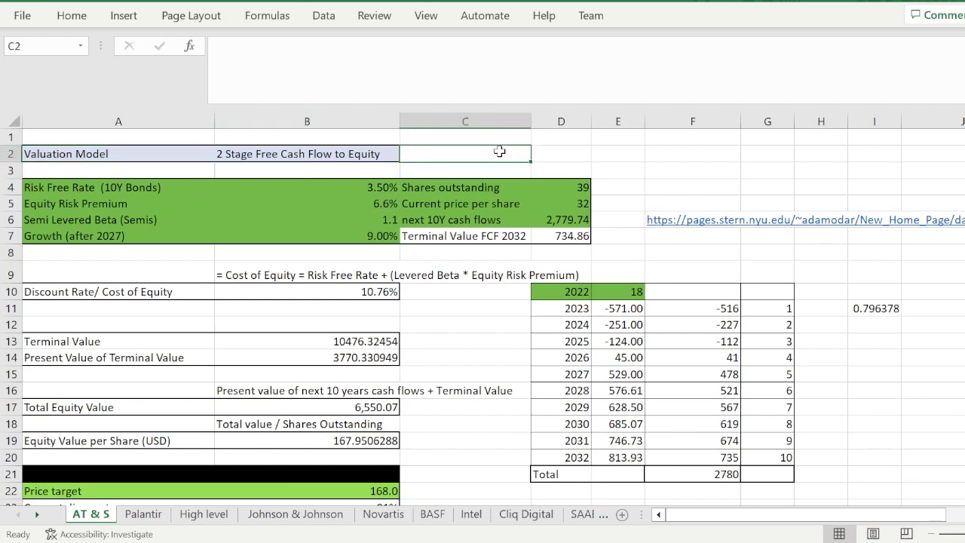
click(422, 305)
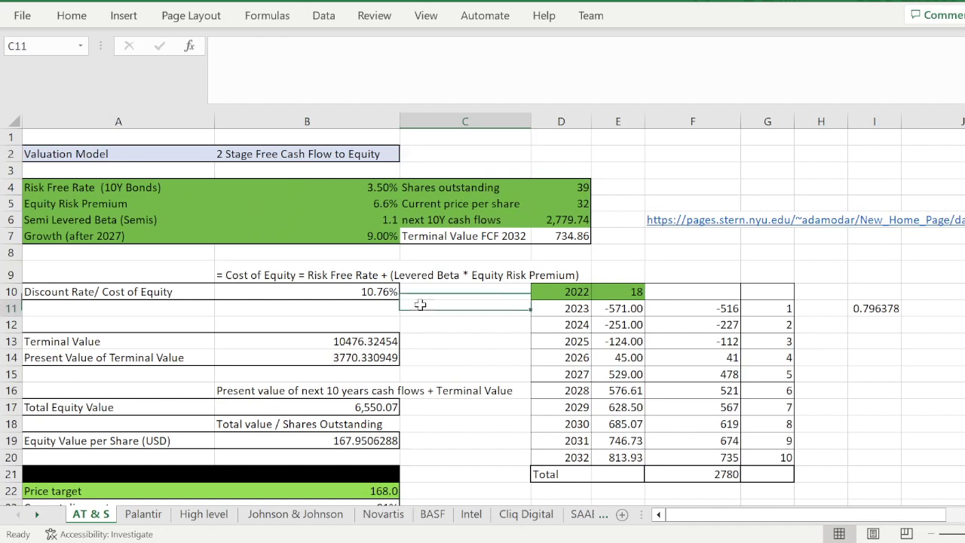
click(468, 347)
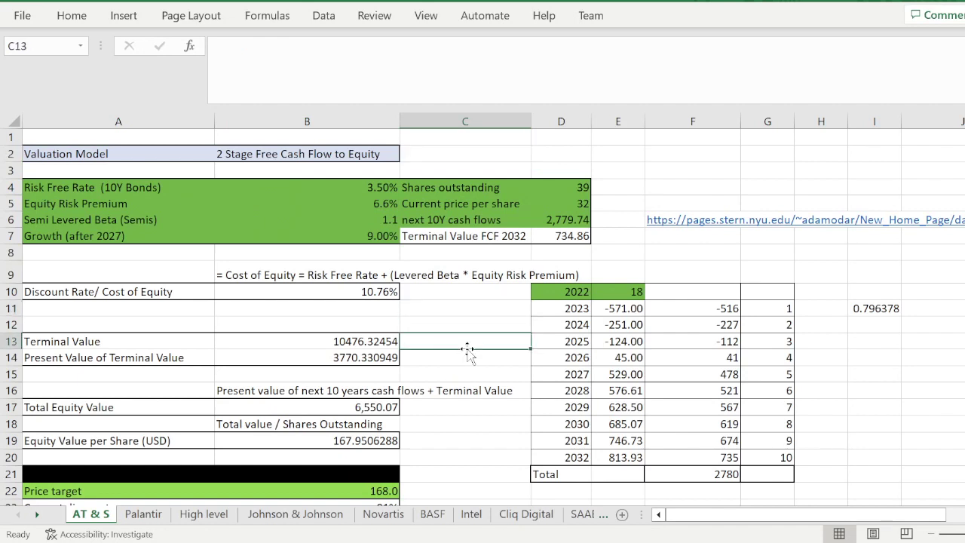
click(457, 306)
drag(570, 308, 771, 333)
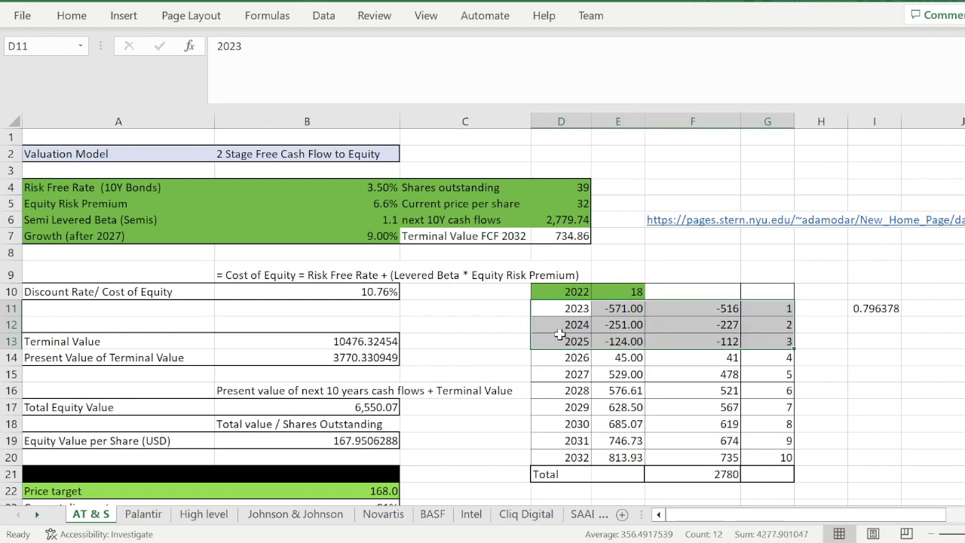
drag(571, 290, 784, 341)
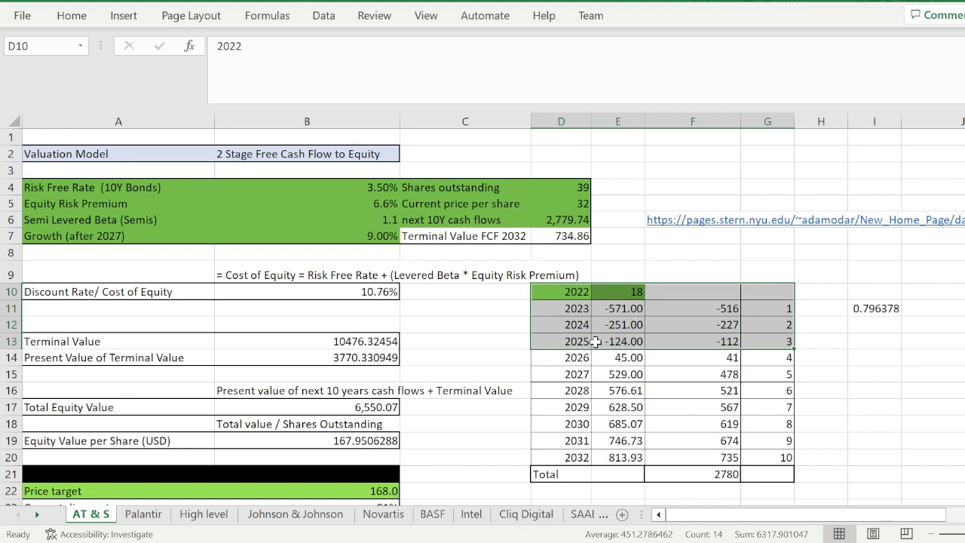
drag(575, 351, 561, 374)
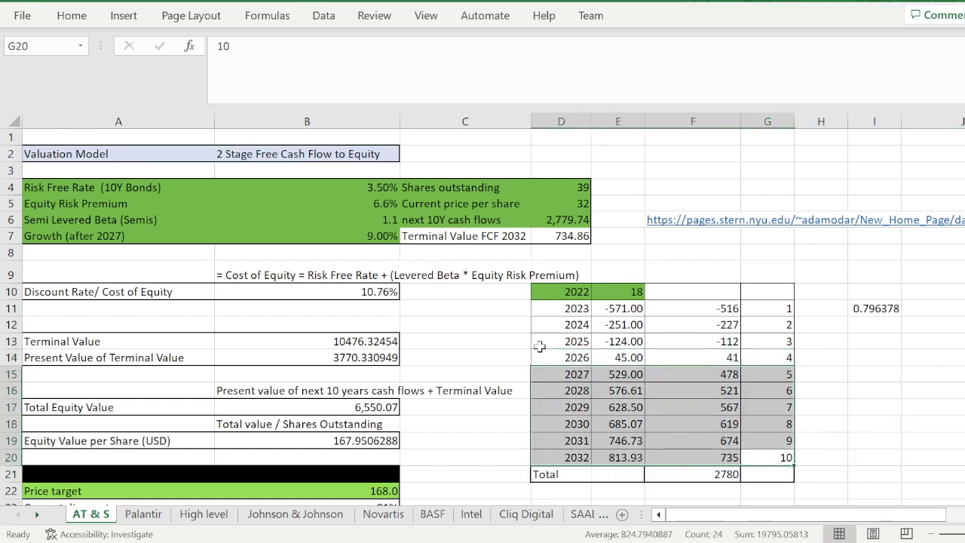
click(543, 341)
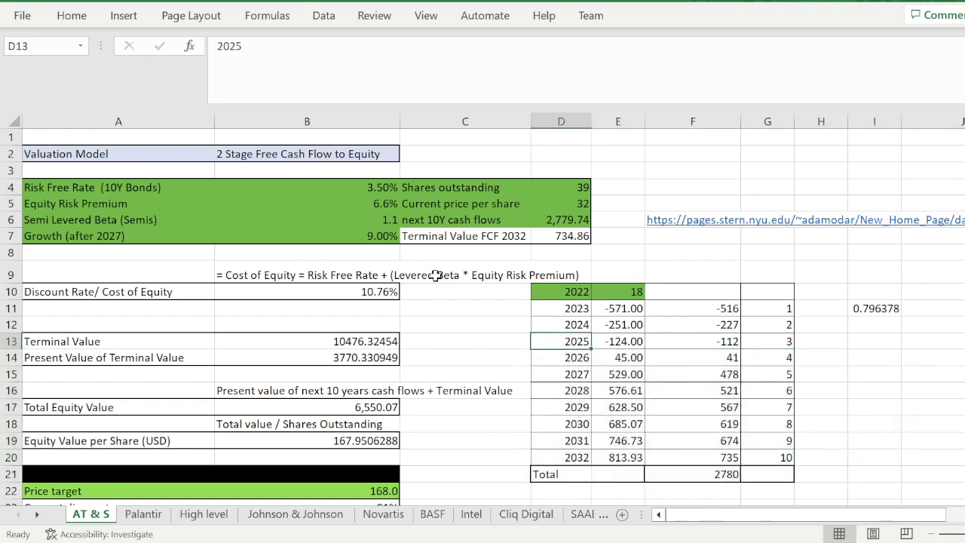
click(385, 240)
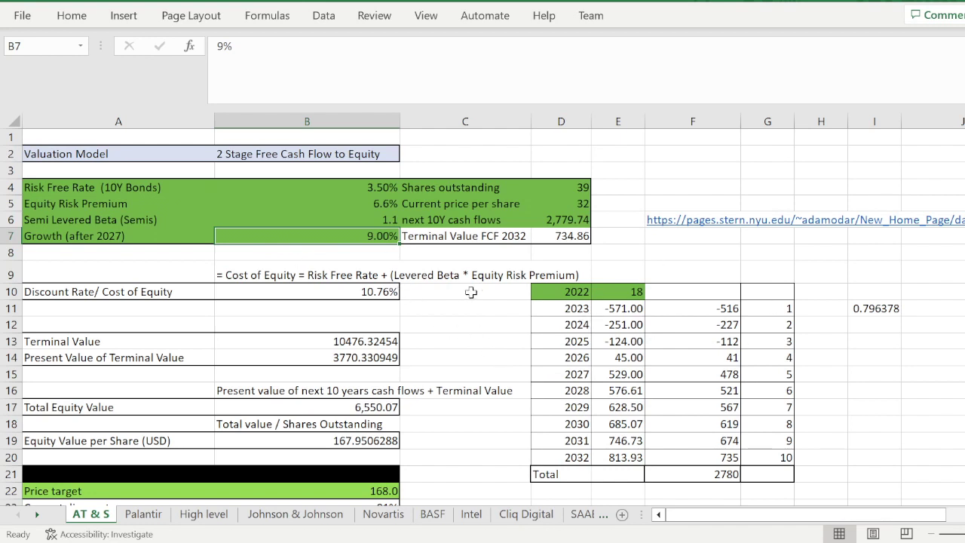
Step: Enter 35.2 as the current price per share in D5
click(561, 200)
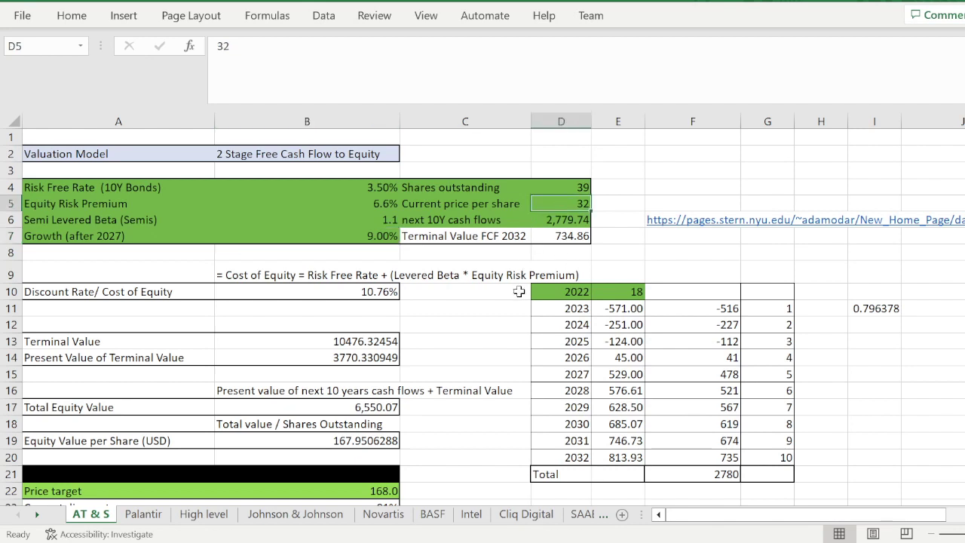
text(35.)
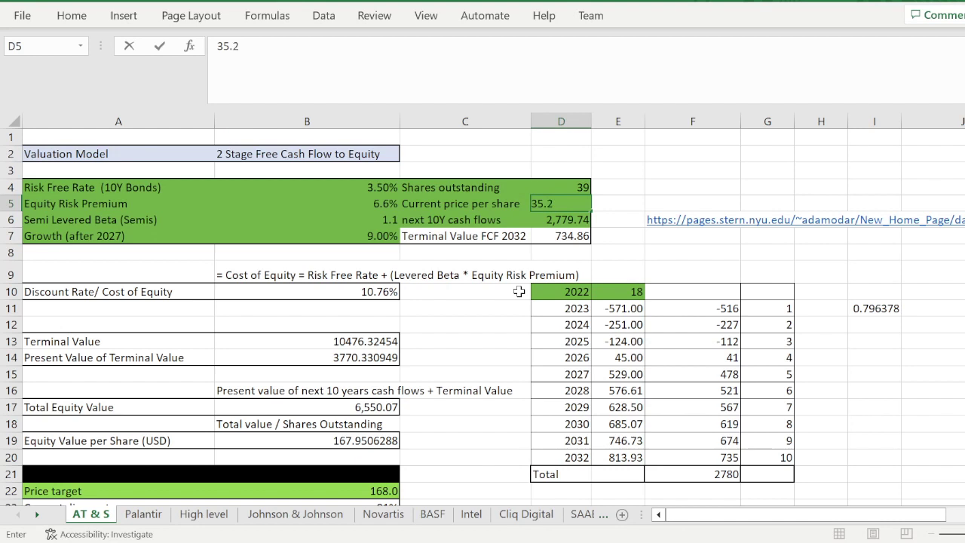
key(Return)
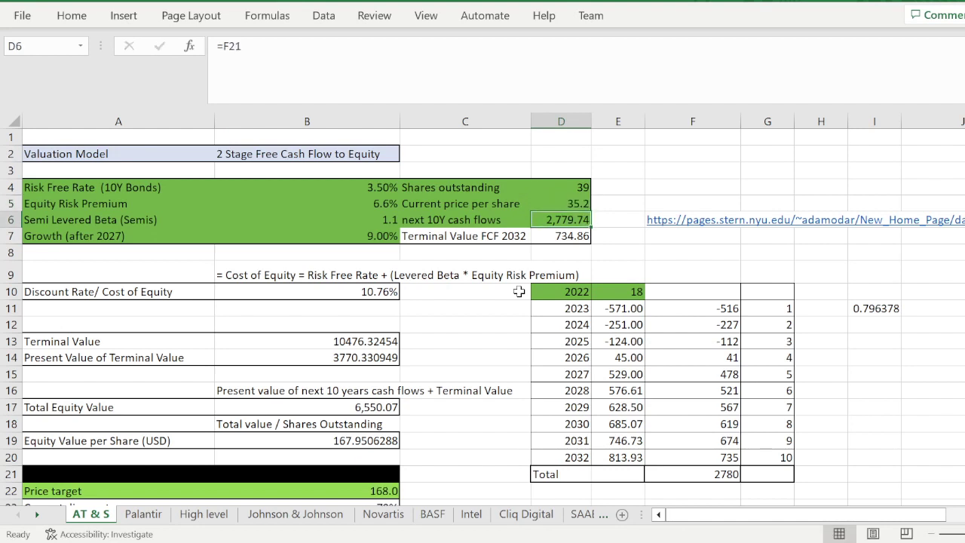
click(519, 291)
Step: Undo and redo the D5 change to compare the old 32 with 35.2
click(578, 204)
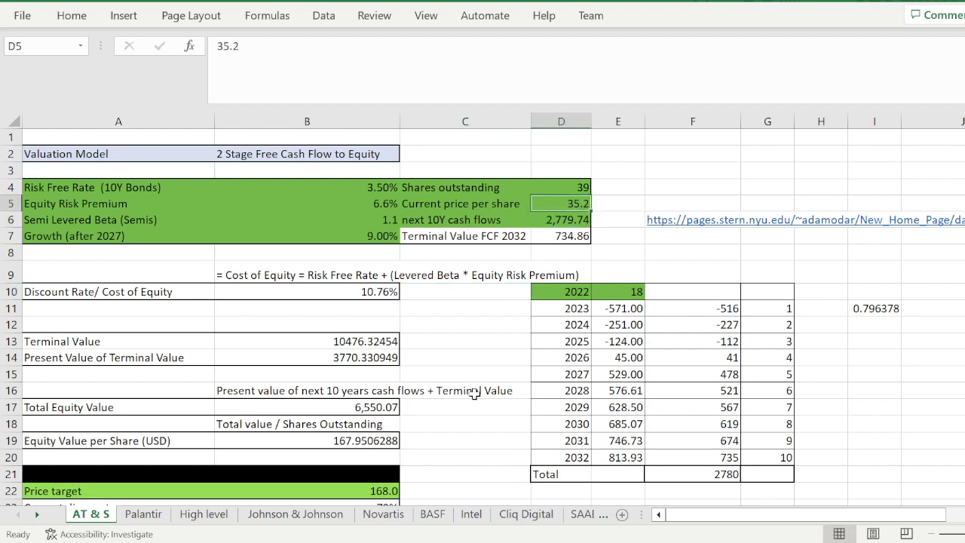
key(ctrl+z)
key(ctrl+y)
click(524, 339)
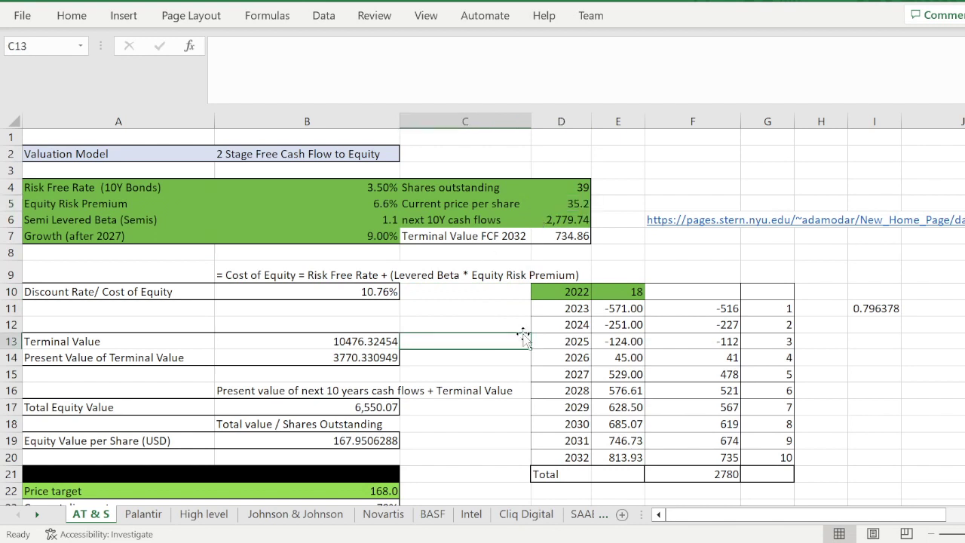
click(489, 309)
click(475, 292)
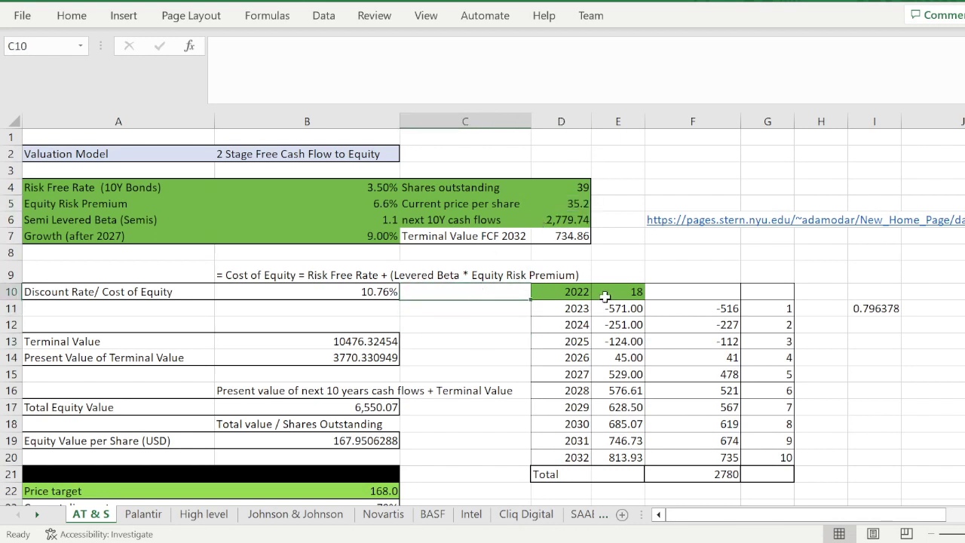
click(466, 306)
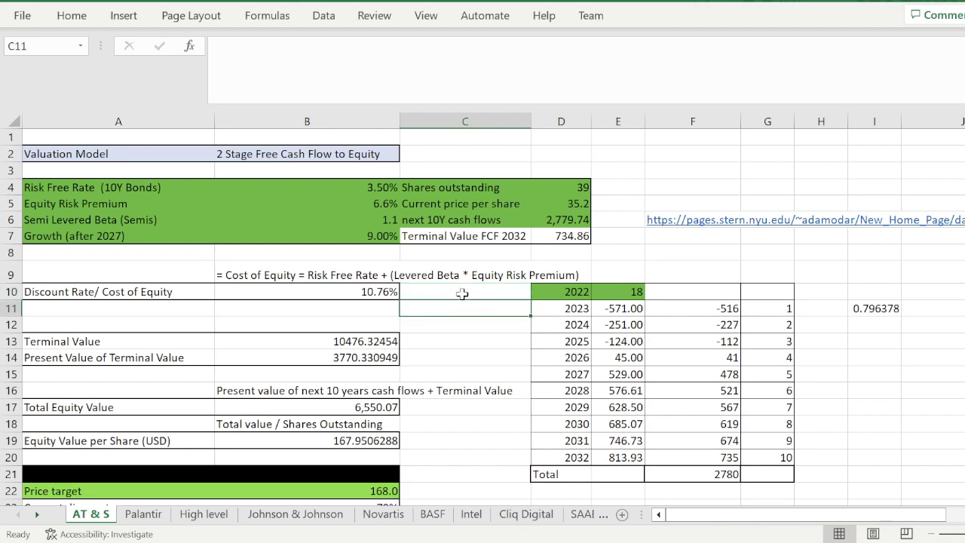
click(463, 294)
scroll(466, 343, down, 1)
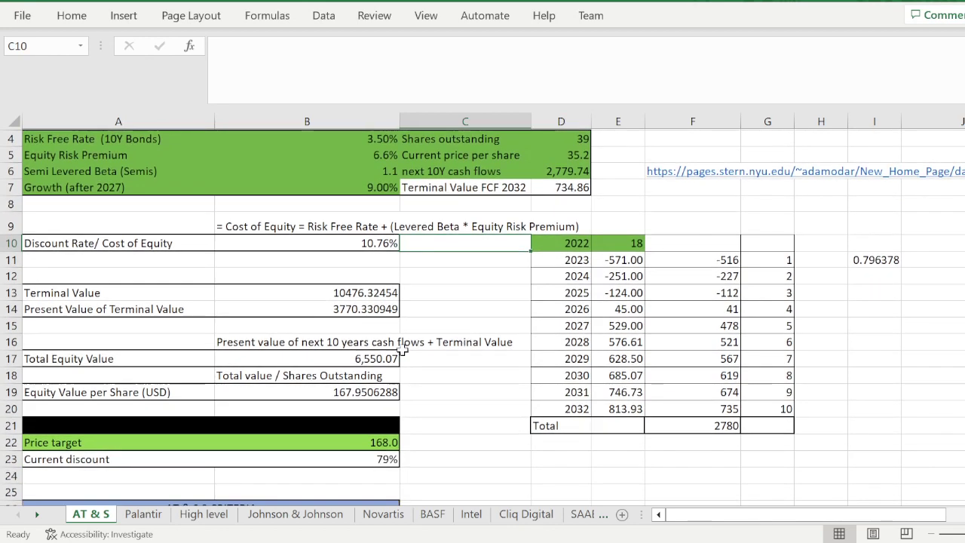
click(337, 460)
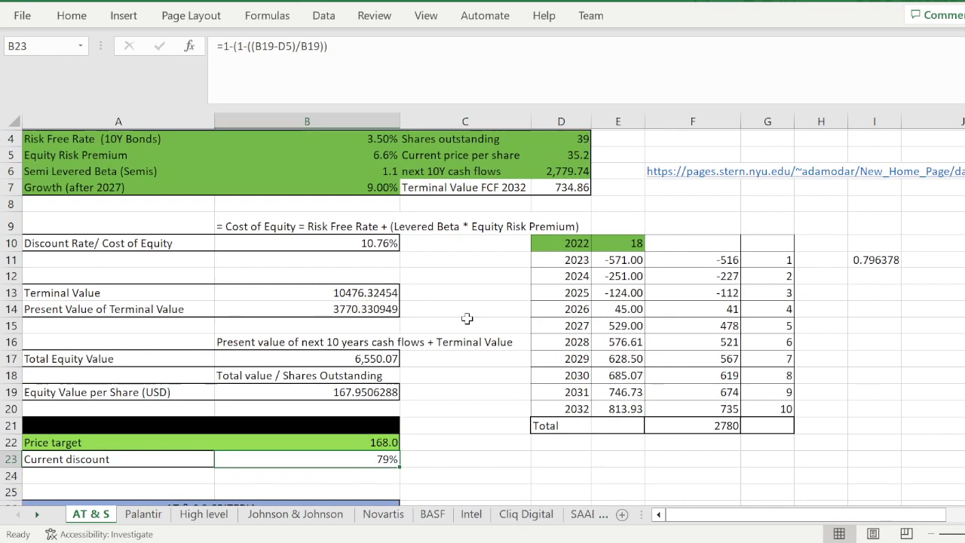
drag(347, 443, 28, 446)
scroll(494, 400, up, 1)
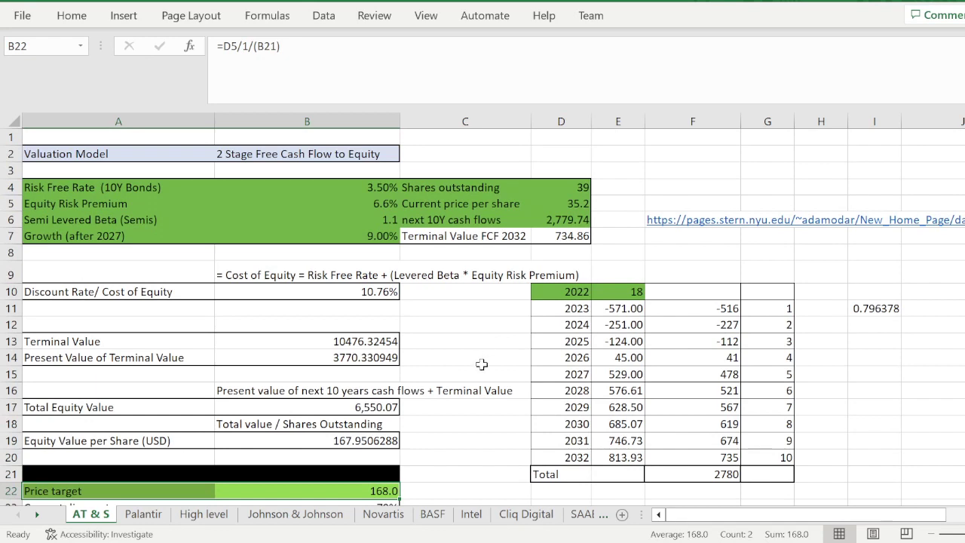
click(485, 322)
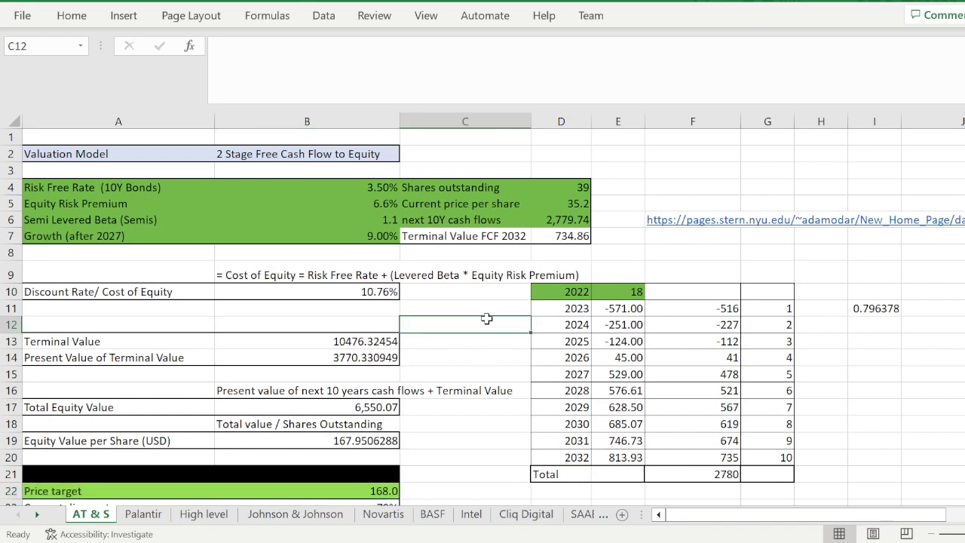
click(171, 307)
click(500, 323)
click(490, 294)
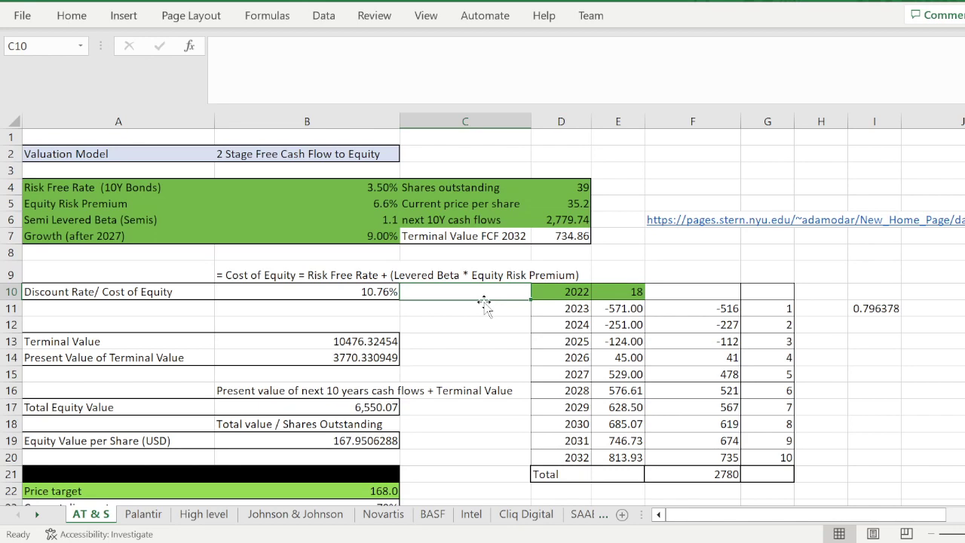
key(Down)
key(Down)
scroll(487, 326, down, 1)
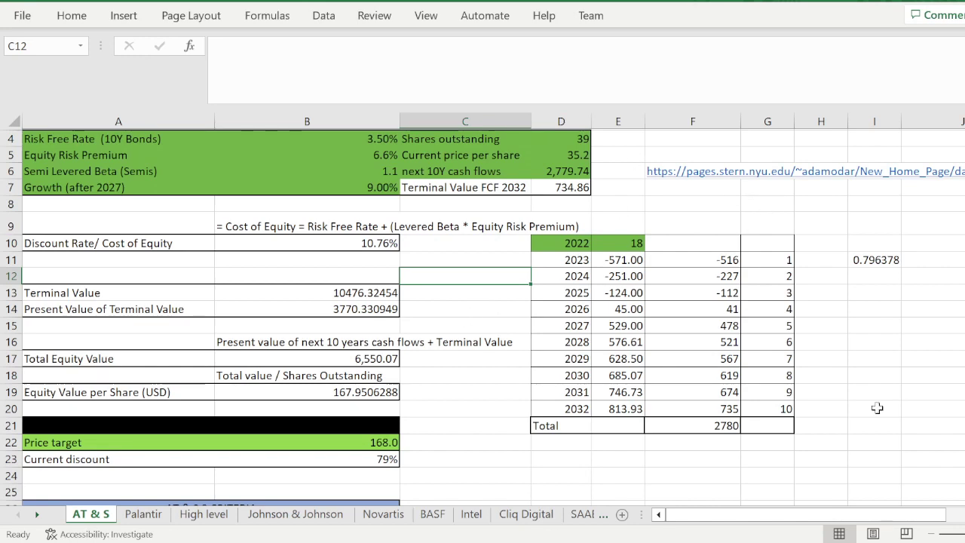
key(Down)
key(Down)
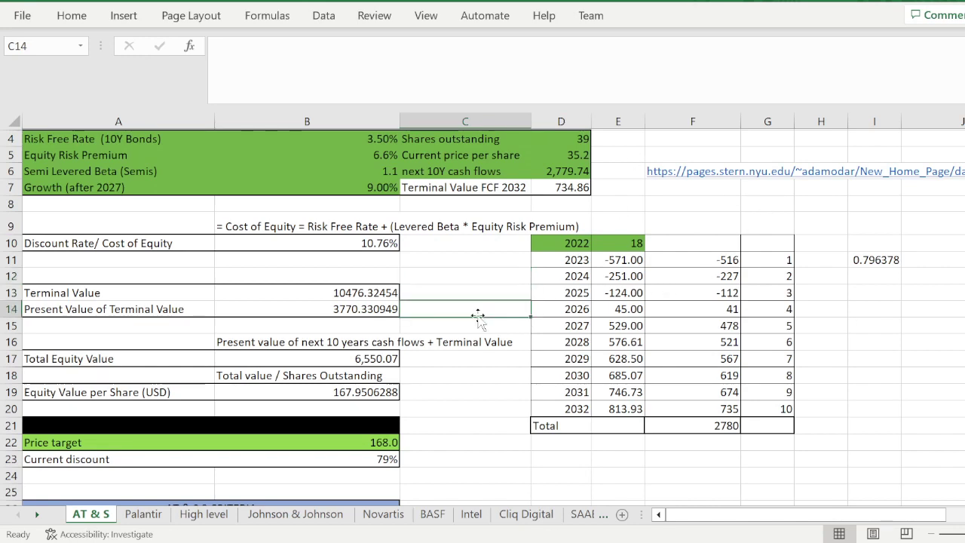
scroll(478, 316, down, 1)
scroll(484, 333, down, 2)
scroll(484, 333, down, 2)
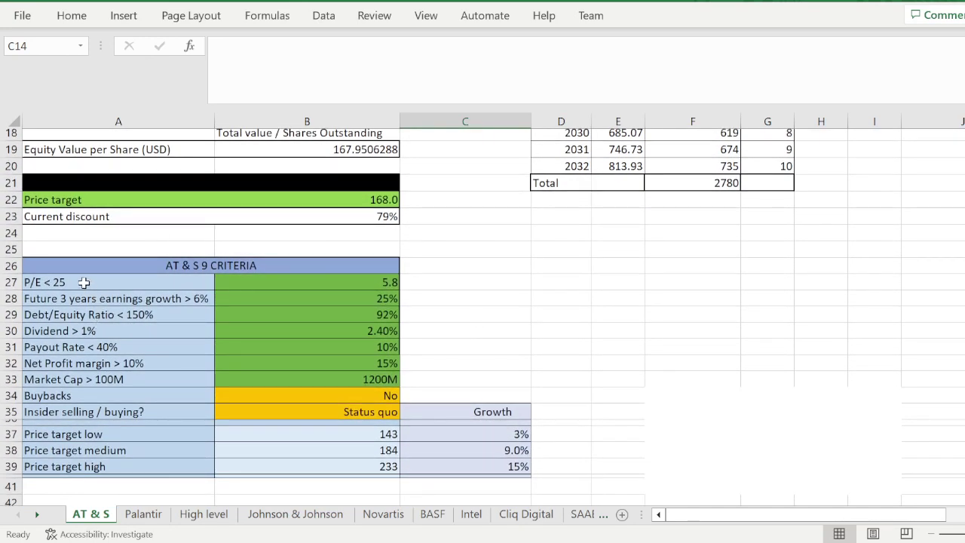
drag(84, 282, 259, 291)
click(256, 285)
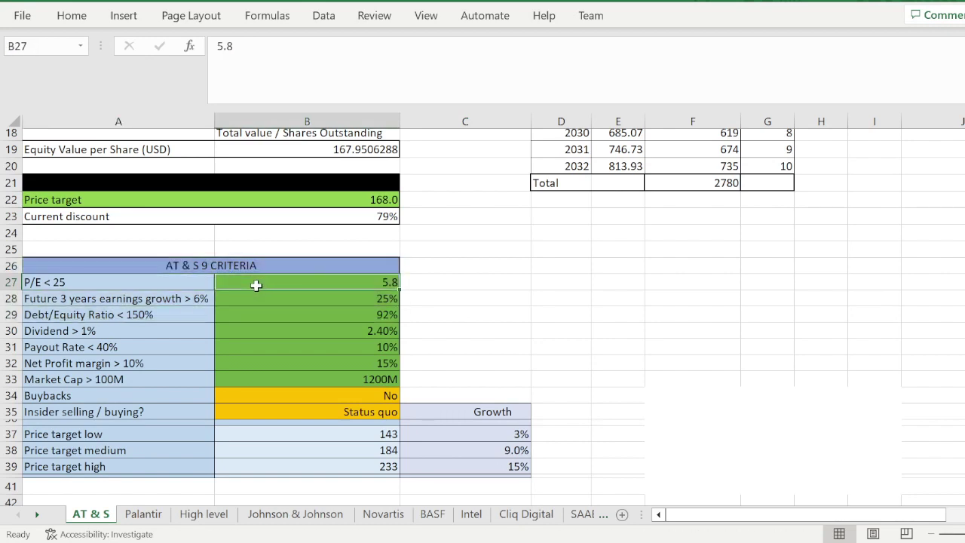
drag(106, 298, 280, 294)
click(158, 278)
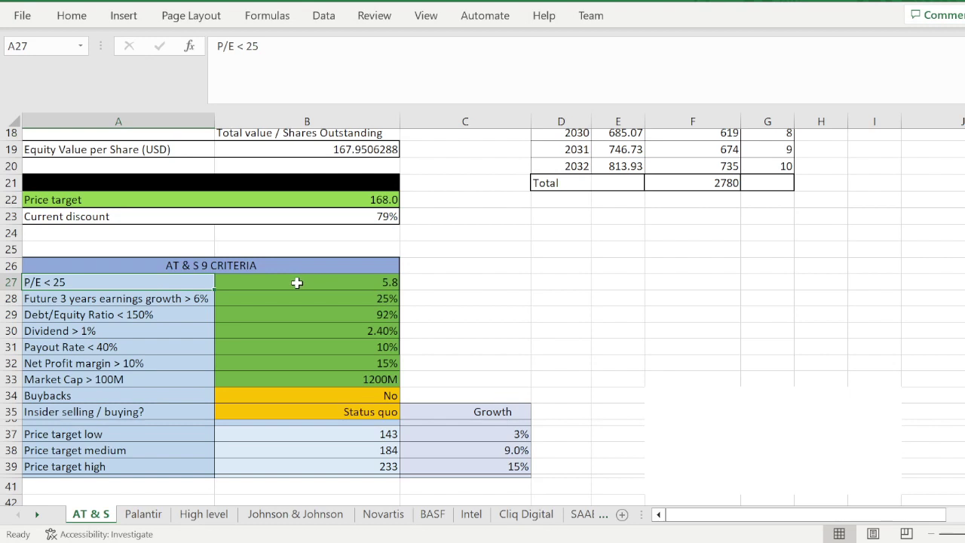
click(307, 249)
click(455, 256)
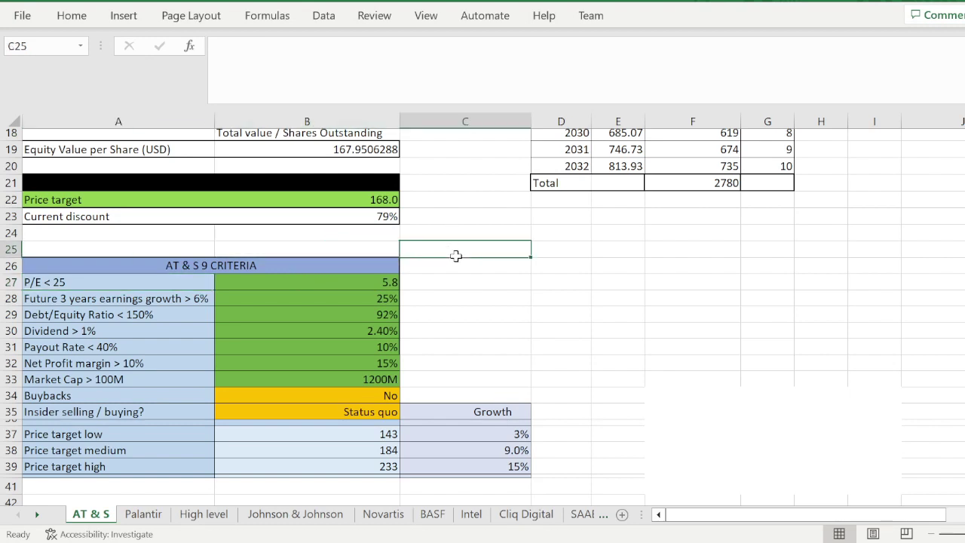
click(445, 270)
click(439, 282)
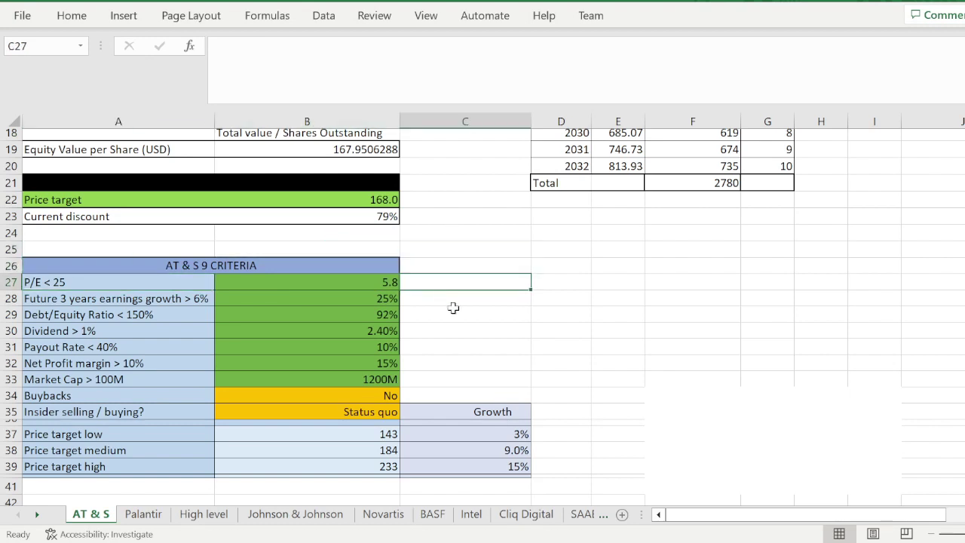
drag(71, 302, 303, 307)
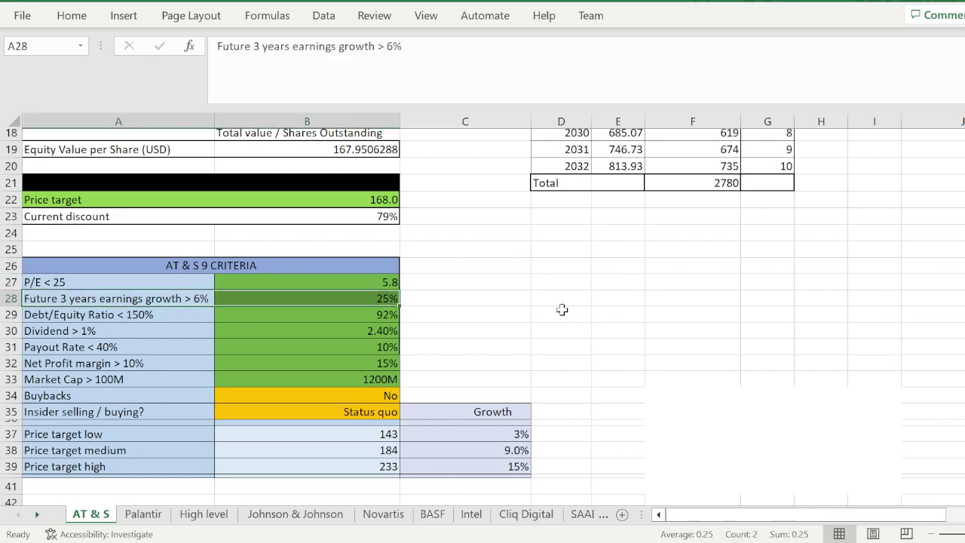
click(446, 281)
click(450, 302)
click(442, 273)
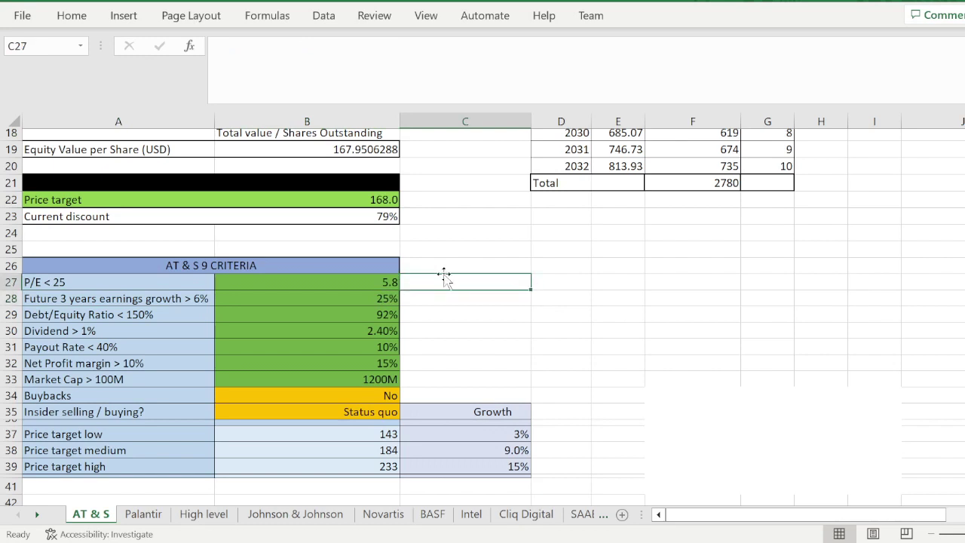
click(445, 265)
click(302, 260)
click(295, 235)
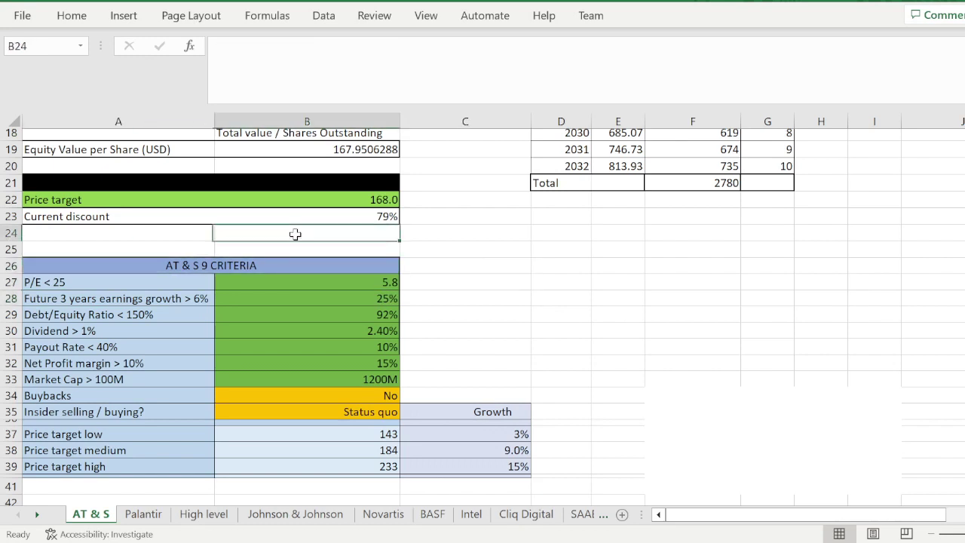
click(496, 249)
click(488, 213)
click(478, 188)
click(475, 252)
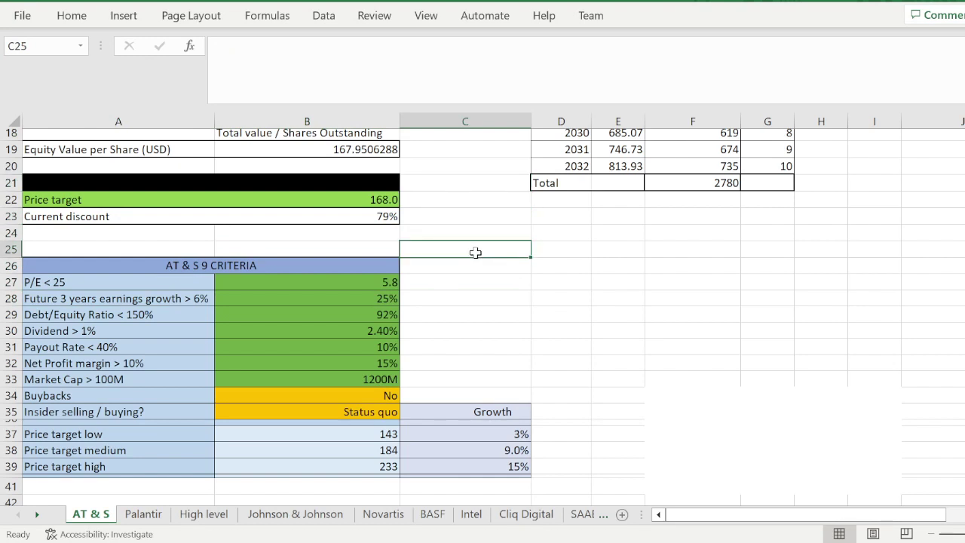
click(427, 264)
click(426, 248)
click(322, 250)
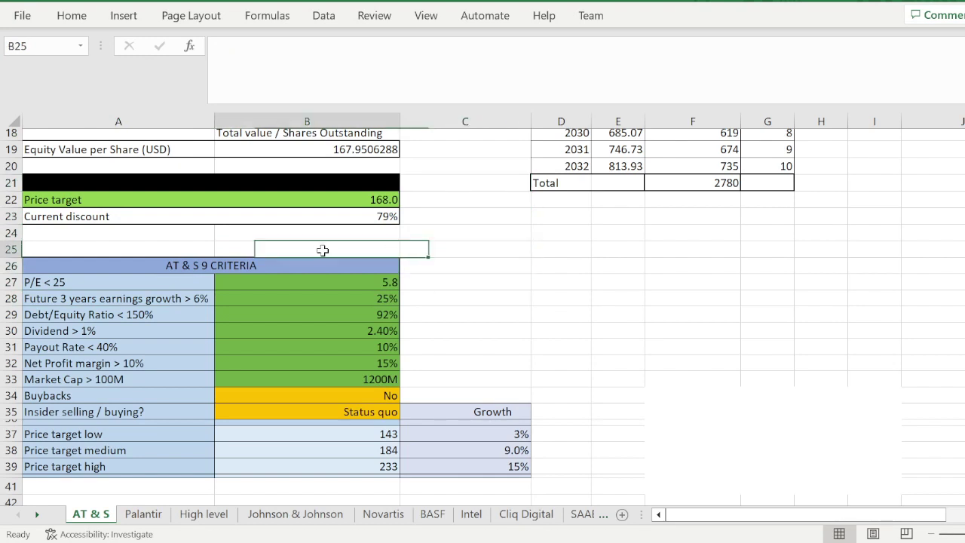
click(315, 233)
click(460, 213)
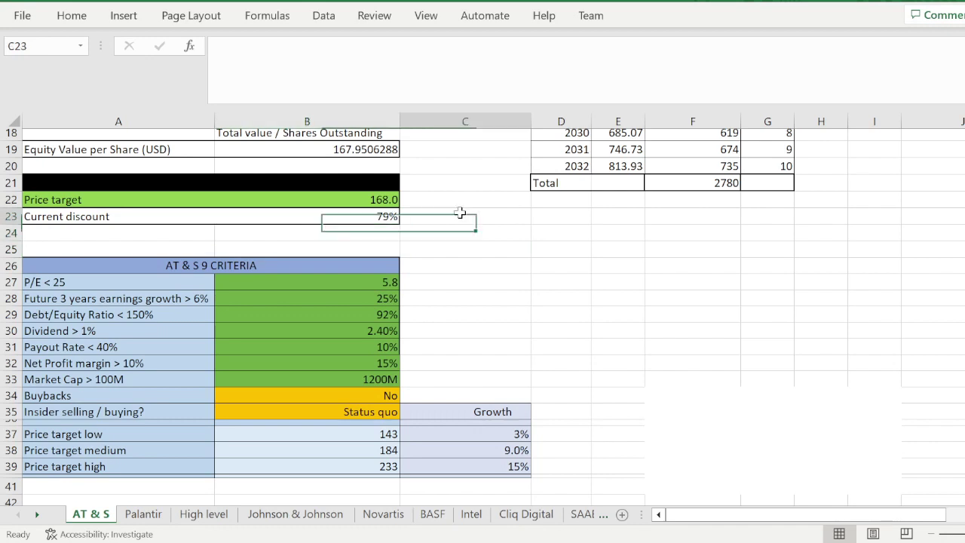
click(458, 184)
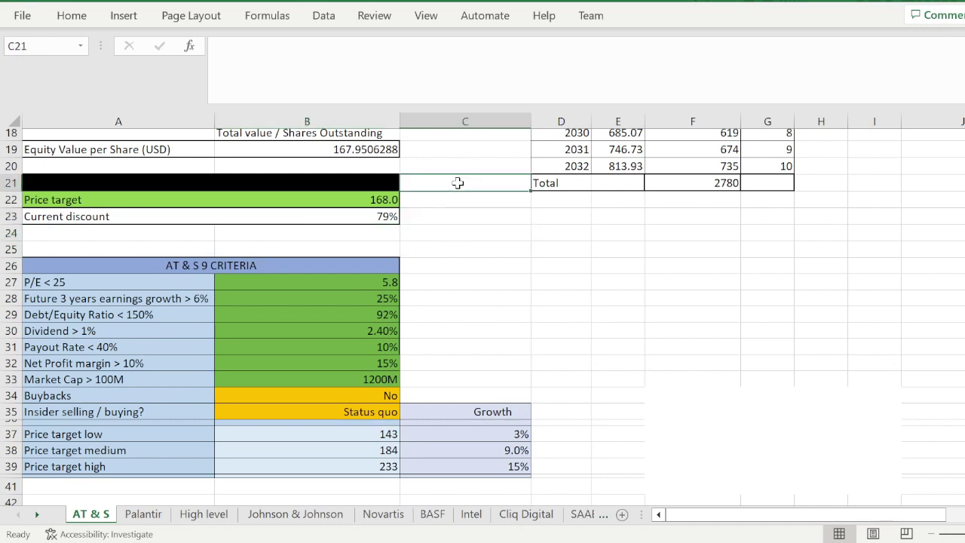
click(245, 183)
click(449, 243)
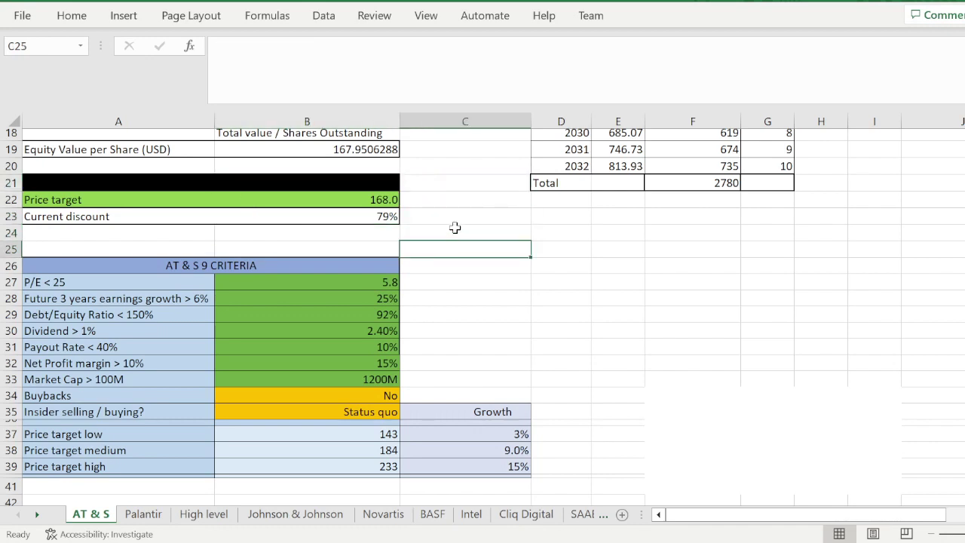
click(428, 264)
click(452, 300)
click(451, 285)
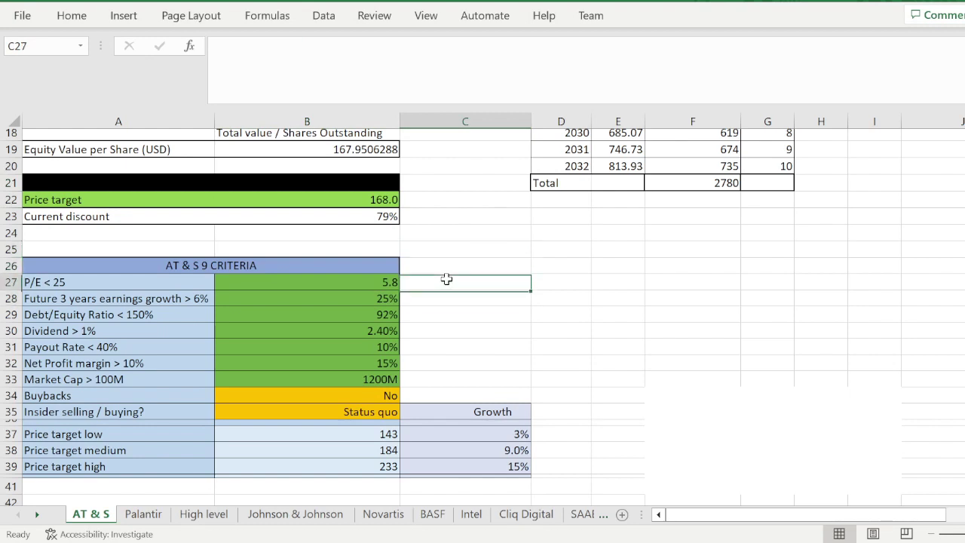
click(63, 299)
drag(64, 299, 324, 302)
drag(194, 305, 172, 296)
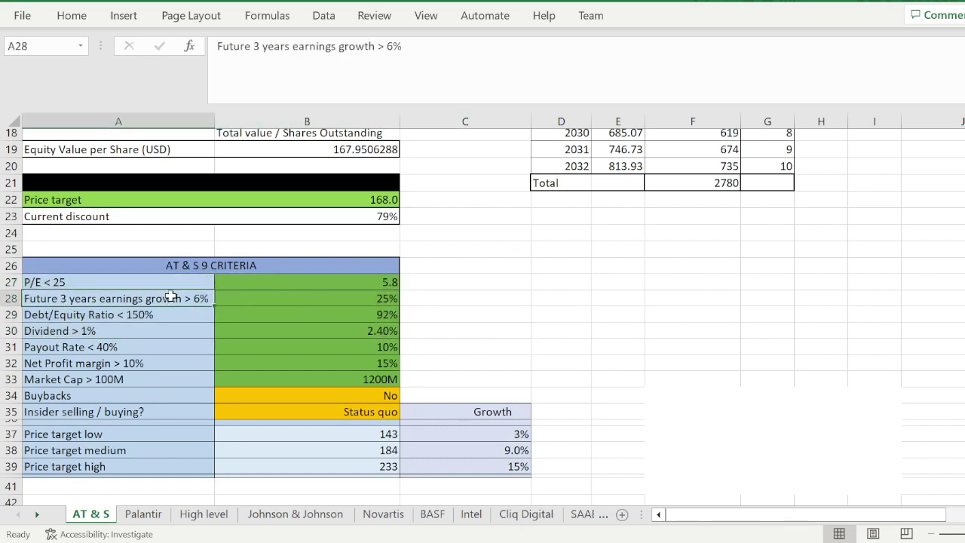
click(312, 296)
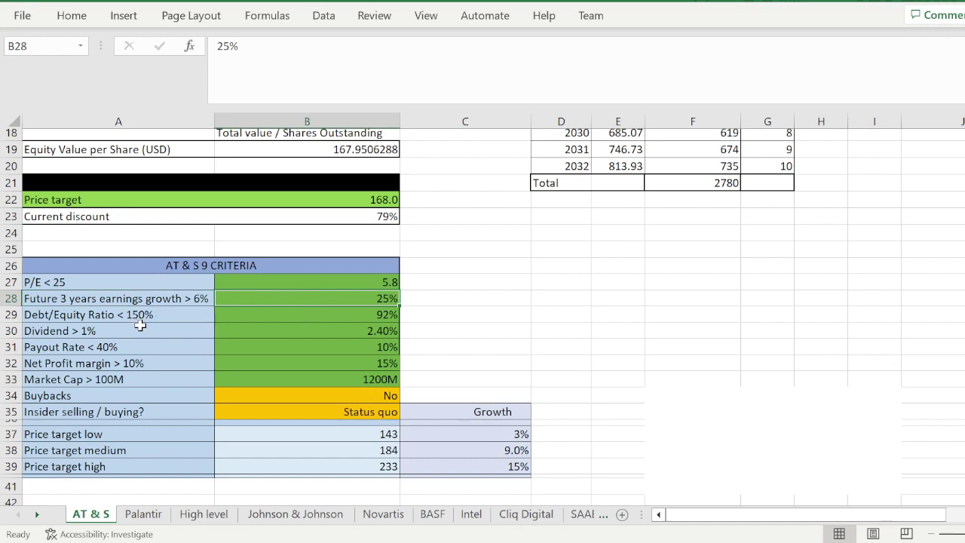
drag(124, 313, 337, 317)
click(337, 317)
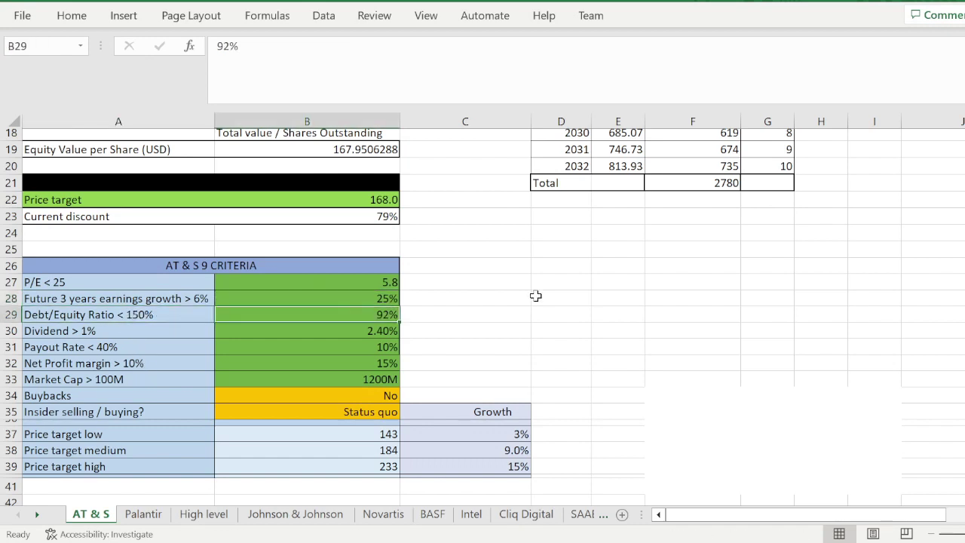
click(548, 299)
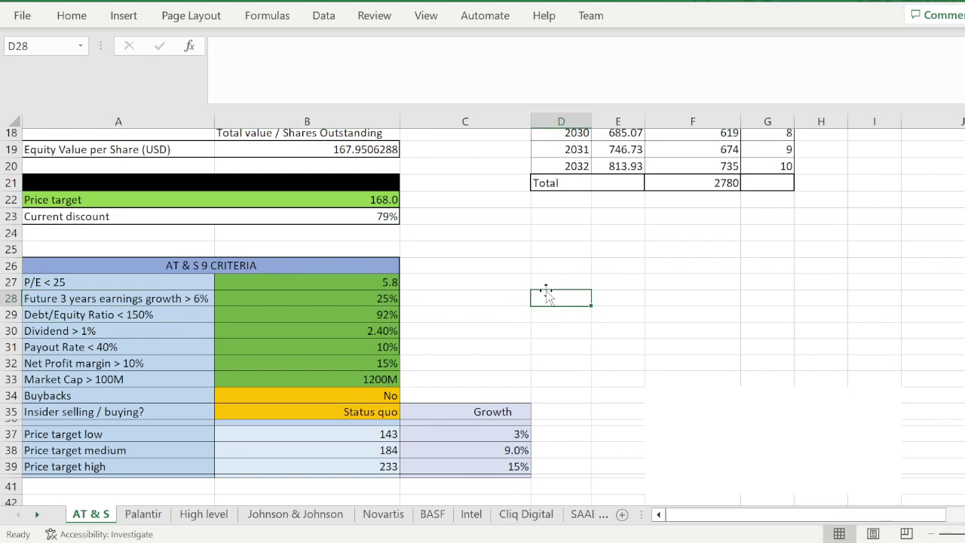
click(478, 262)
click(475, 248)
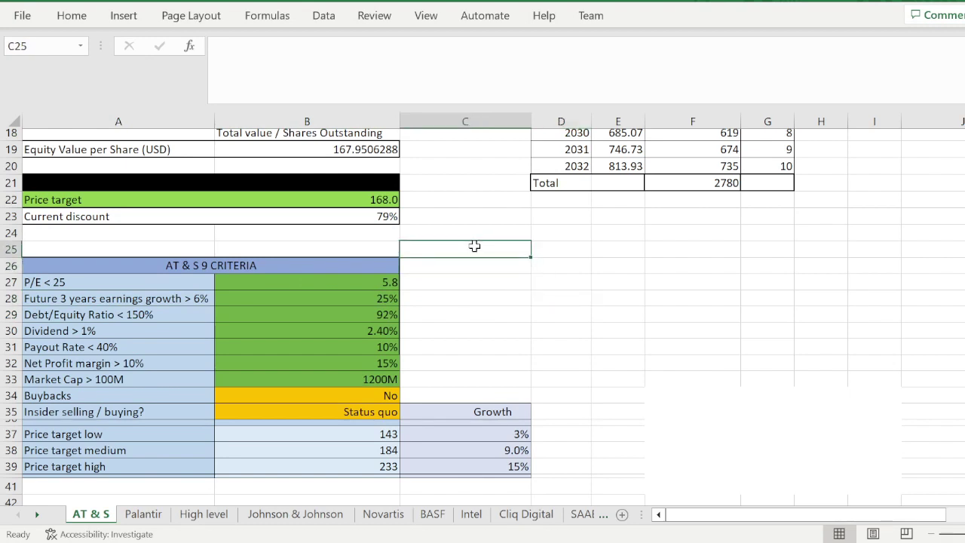
click(436, 284)
click(440, 300)
click(440, 280)
click(443, 263)
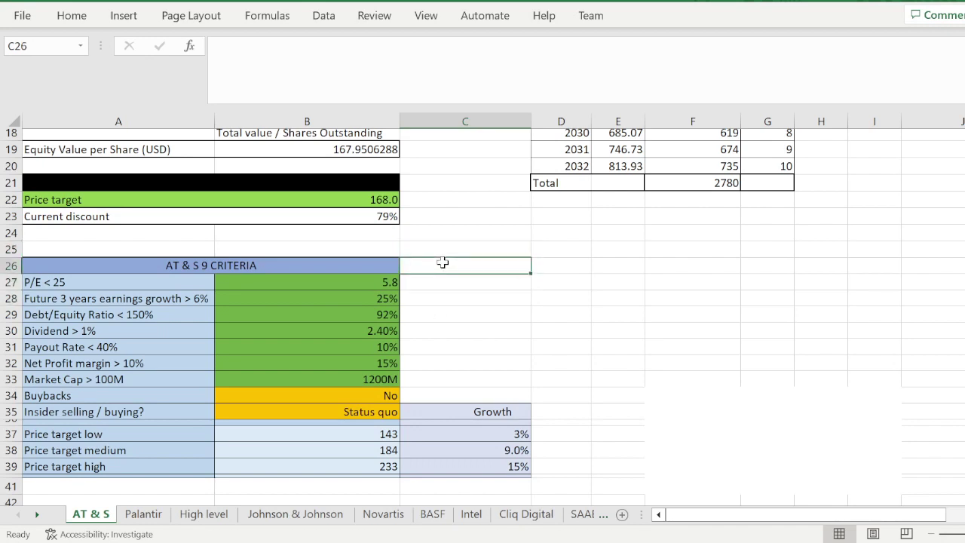
click(437, 246)
click(426, 218)
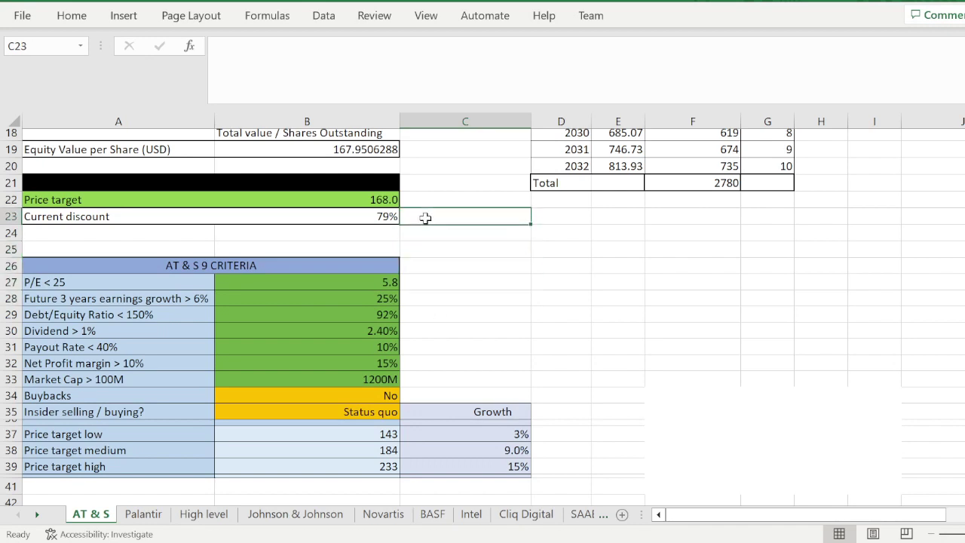
click(67, 234)
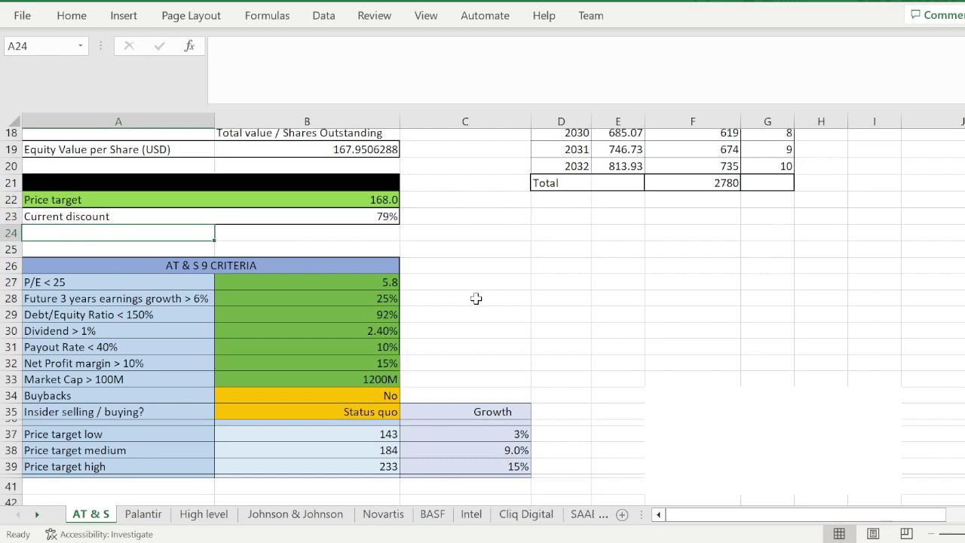
click(457, 317)
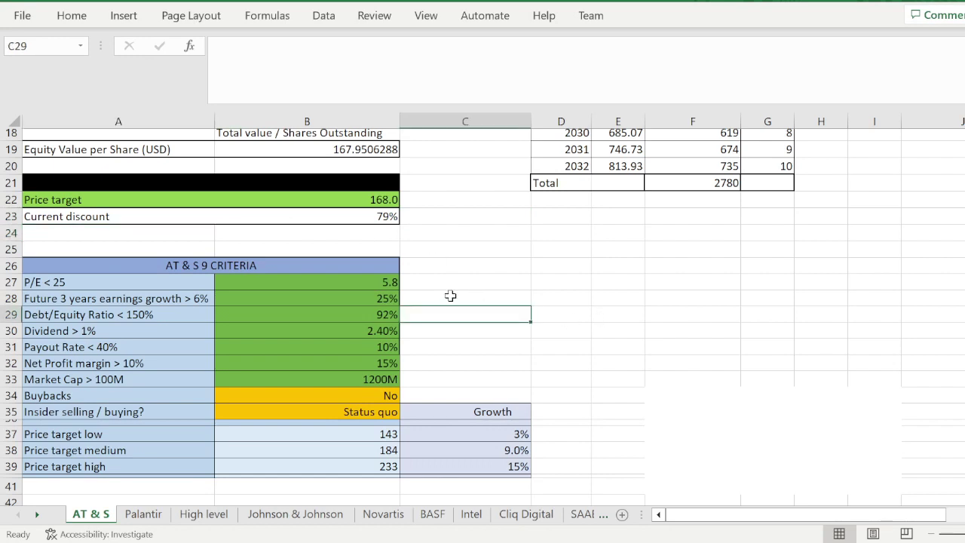
click(450, 296)
click(441, 314)
click(439, 330)
click(441, 313)
click(442, 301)
click(440, 310)
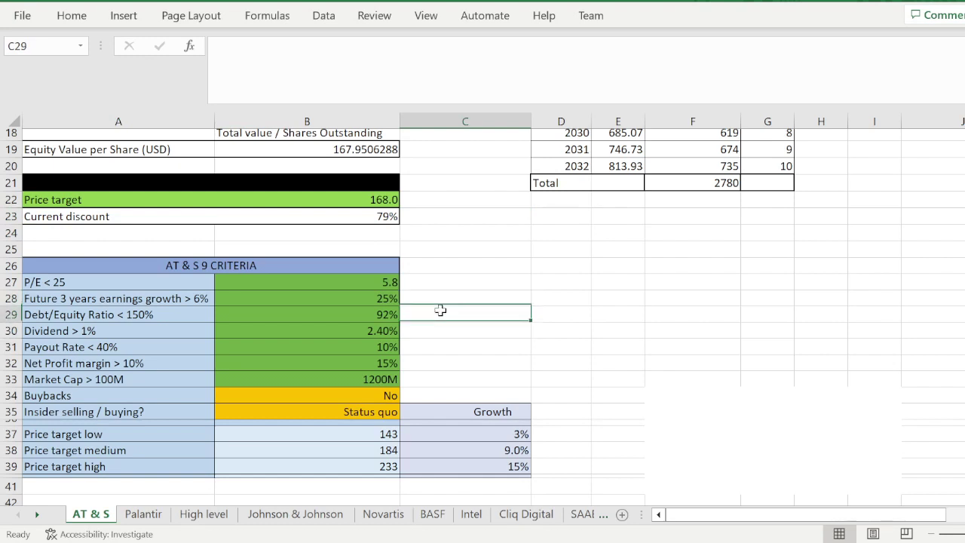
click(435, 332)
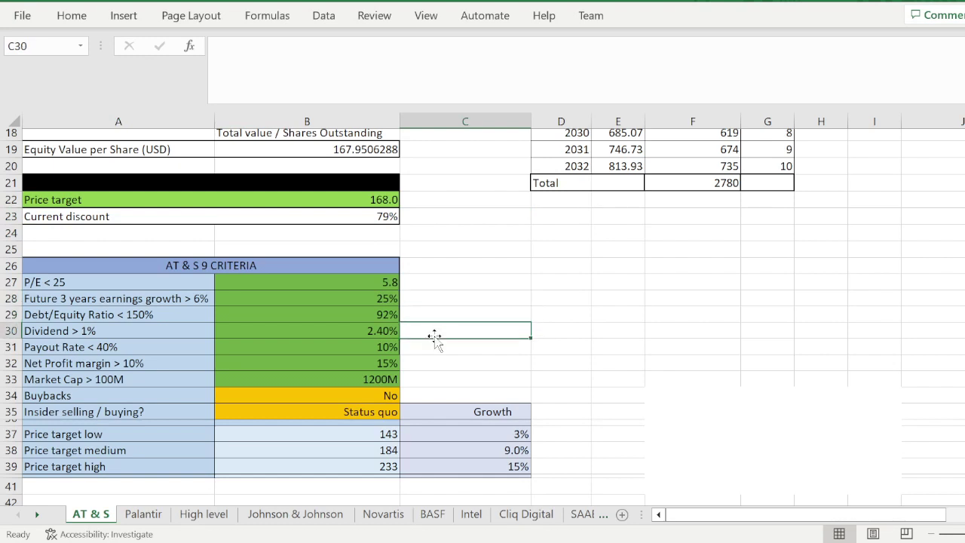
click(76, 329)
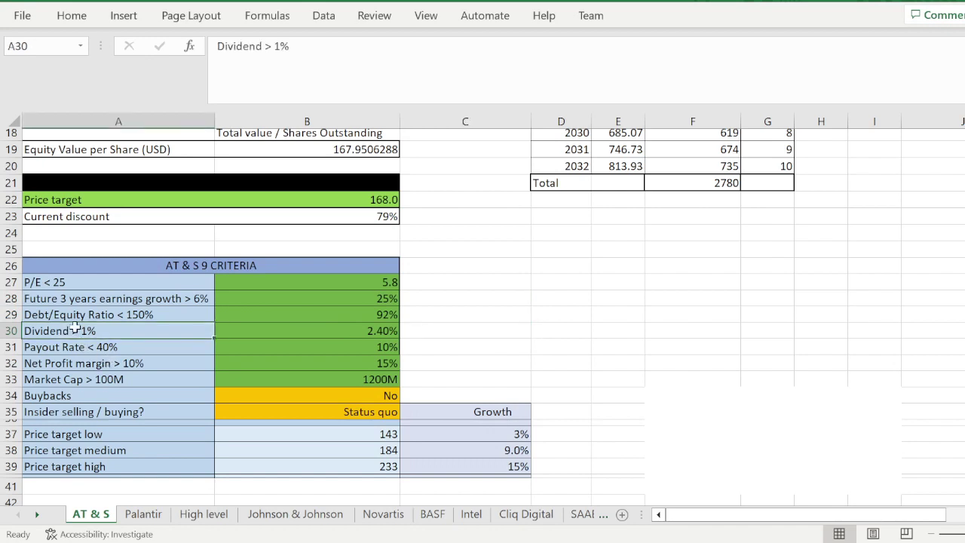
drag(75, 329, 331, 329)
click(494, 320)
click(367, 331)
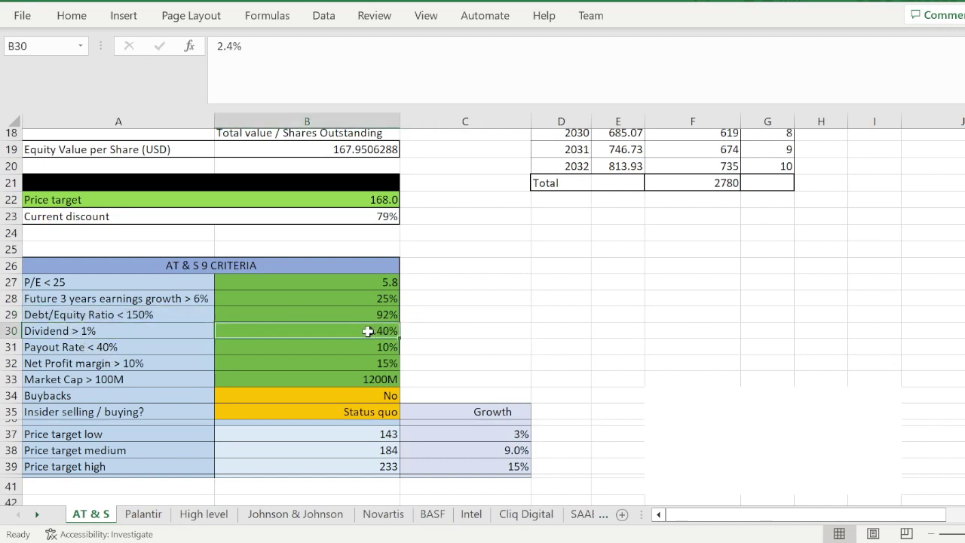
click(239, 46)
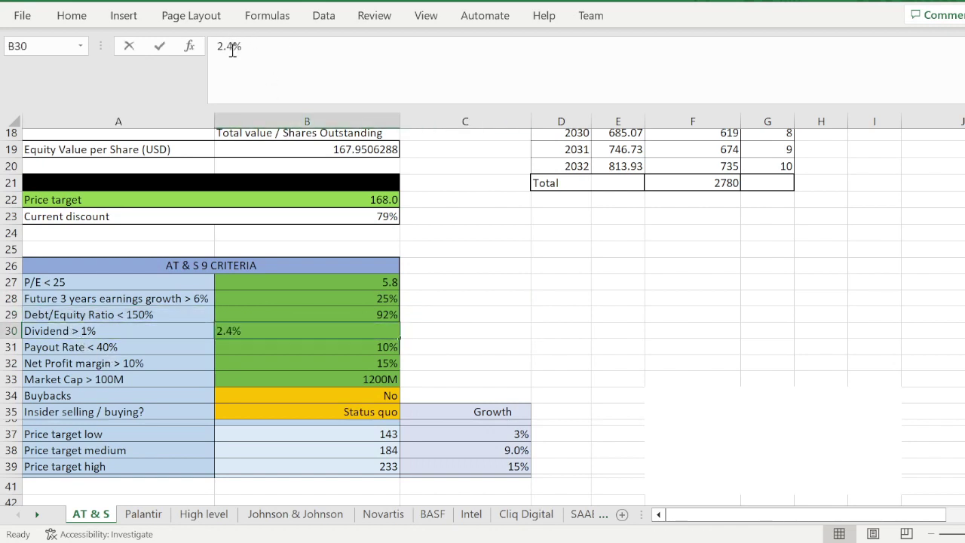
key(BackSpace)
text(2)
key(Return)
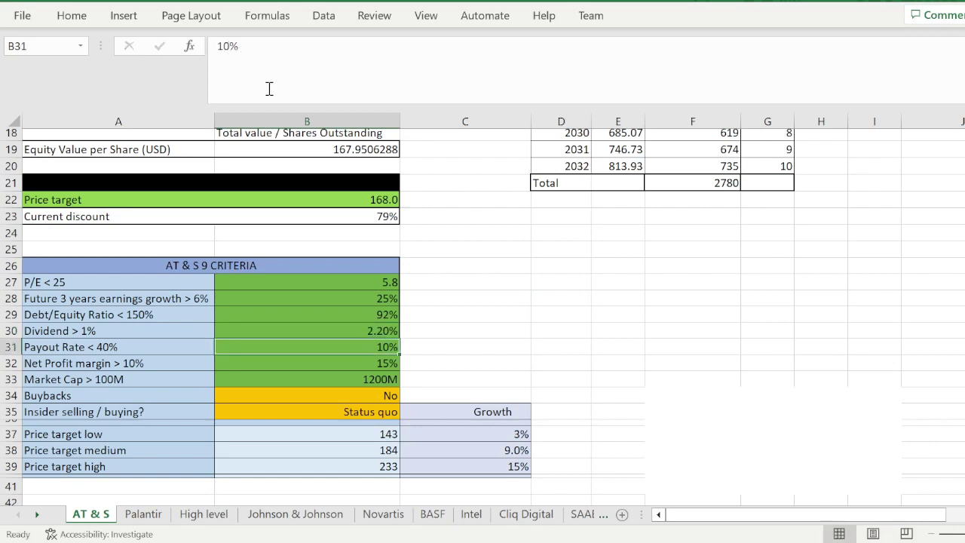
drag(89, 350, 89, 365)
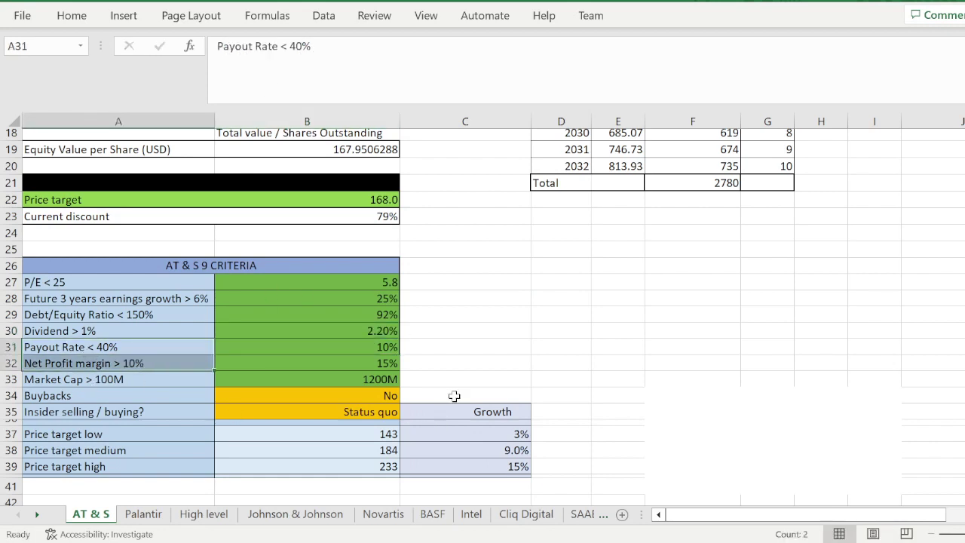
click(464, 364)
click(298, 359)
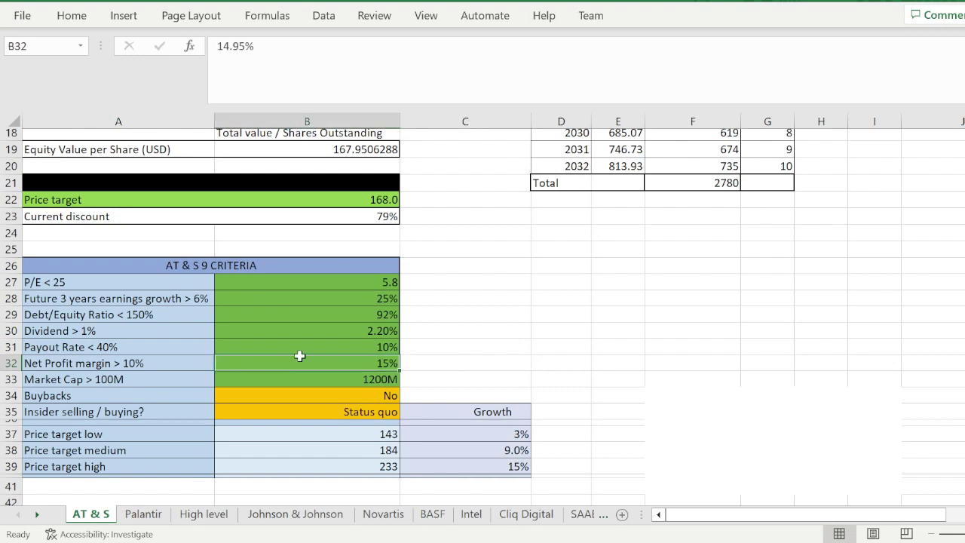
click(460, 375)
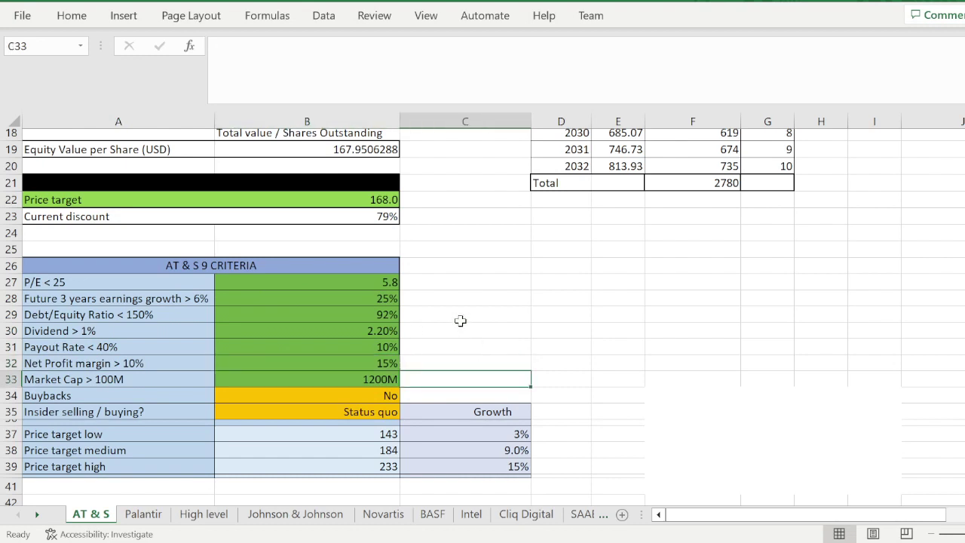
click(79, 384)
click(366, 385)
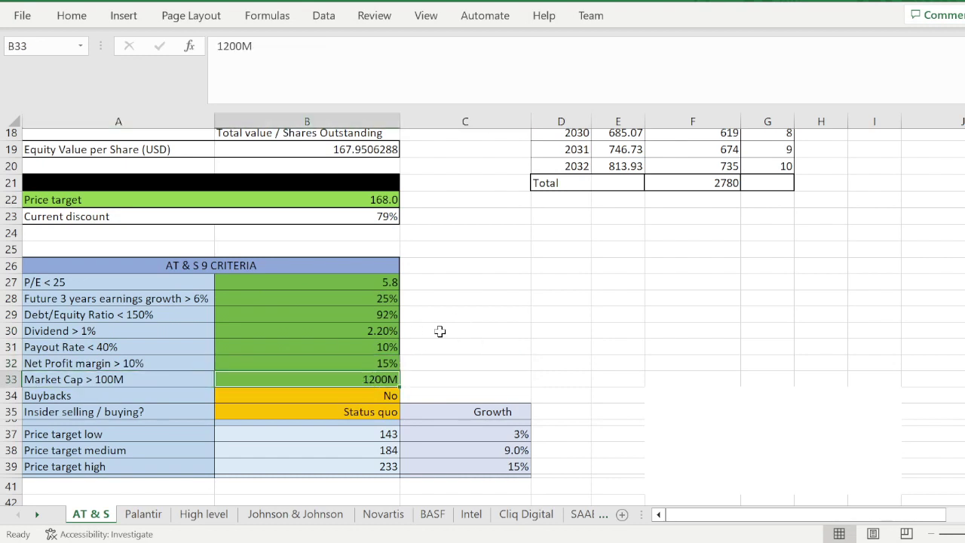
click(75, 385)
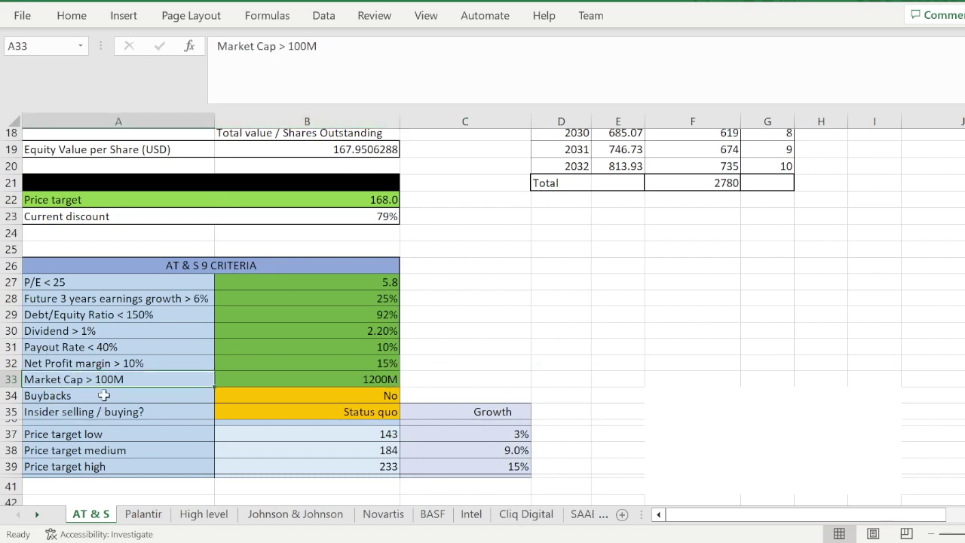
click(478, 320)
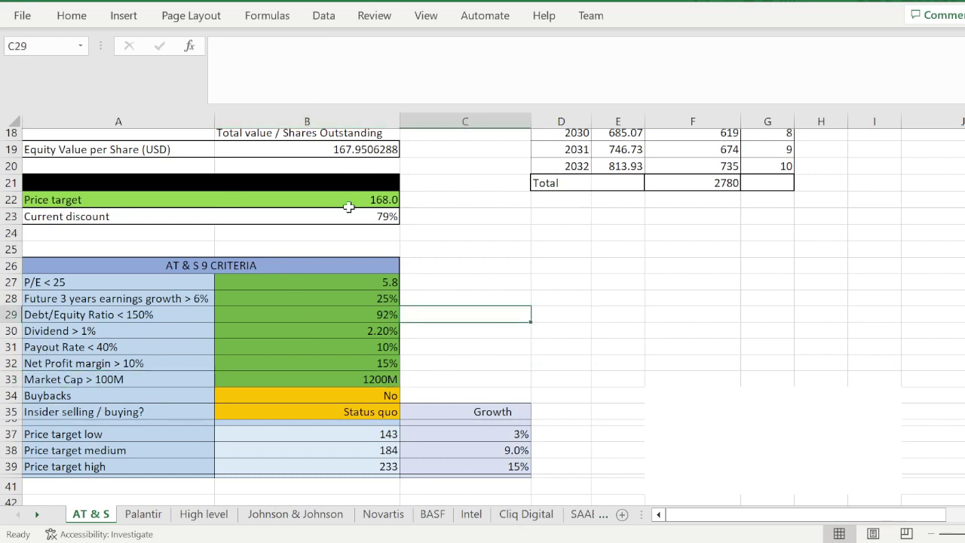
click(58, 375)
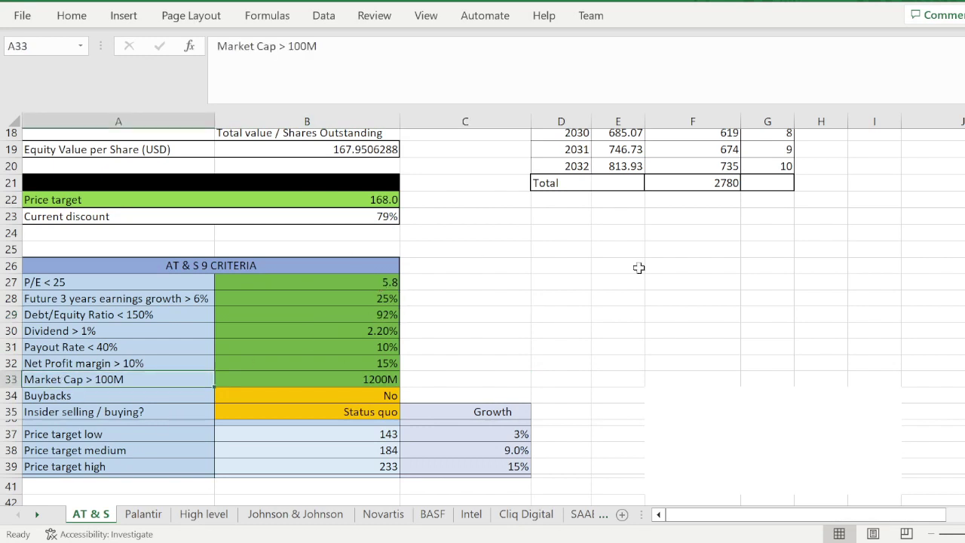
click(535, 345)
click(447, 310)
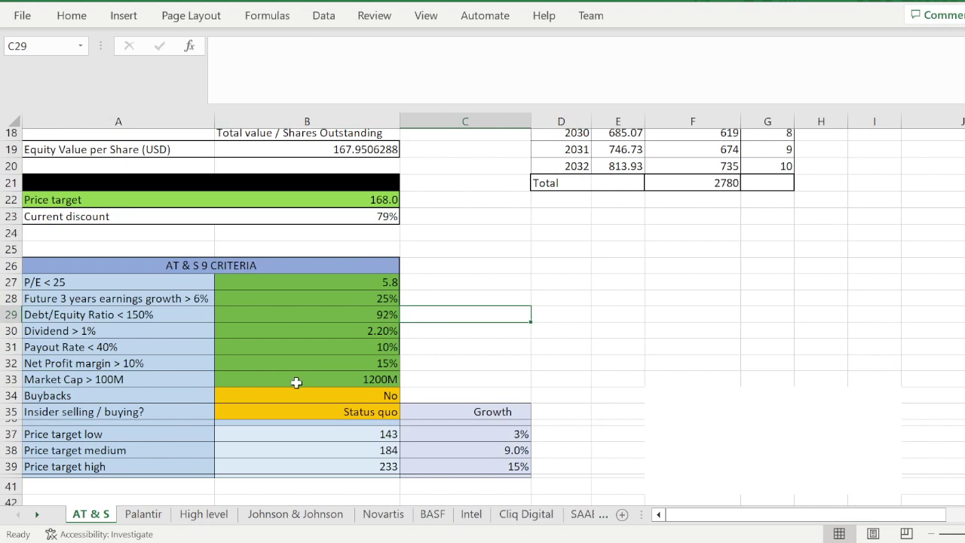
drag(45, 396, 331, 397)
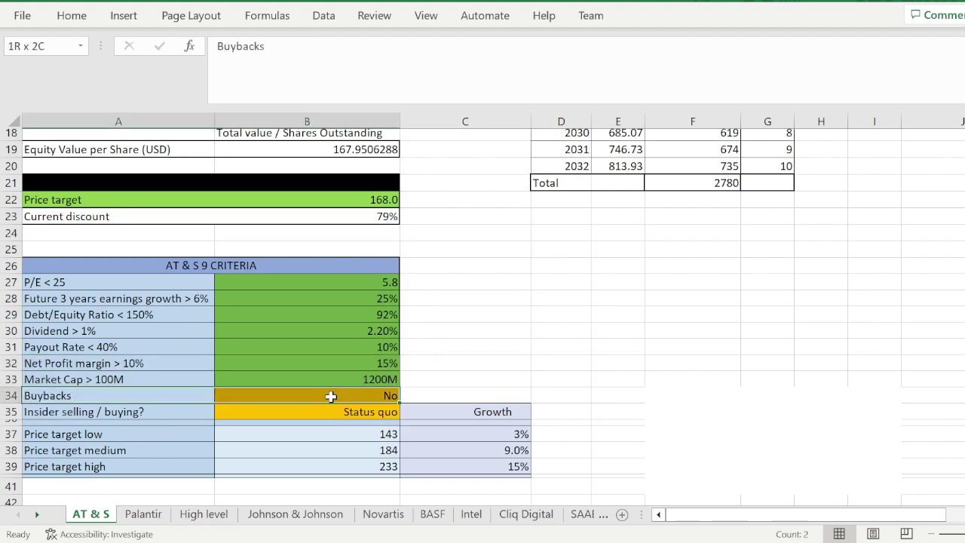
click(442, 345)
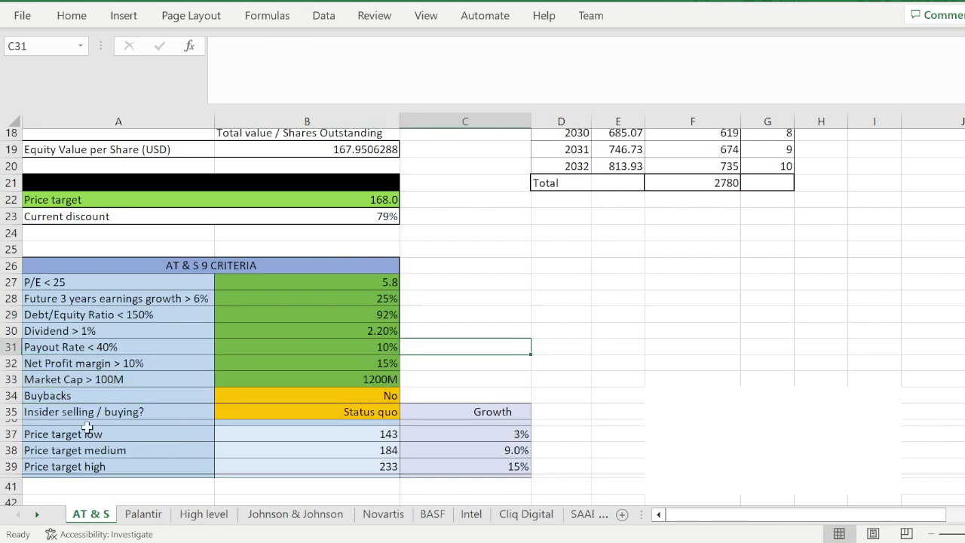
click(436, 317)
click(555, 298)
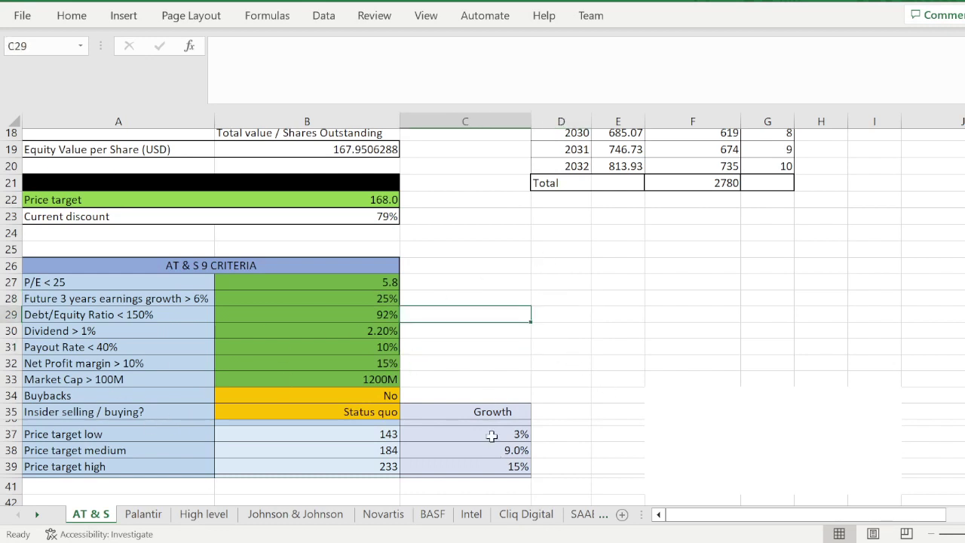
drag(492, 436, 98, 434)
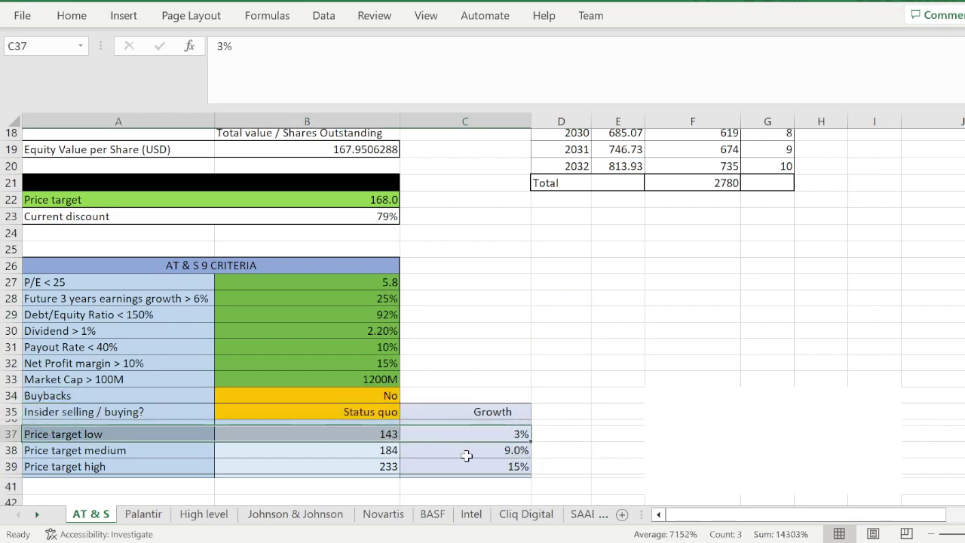
scroll(479, 329, up, 3)
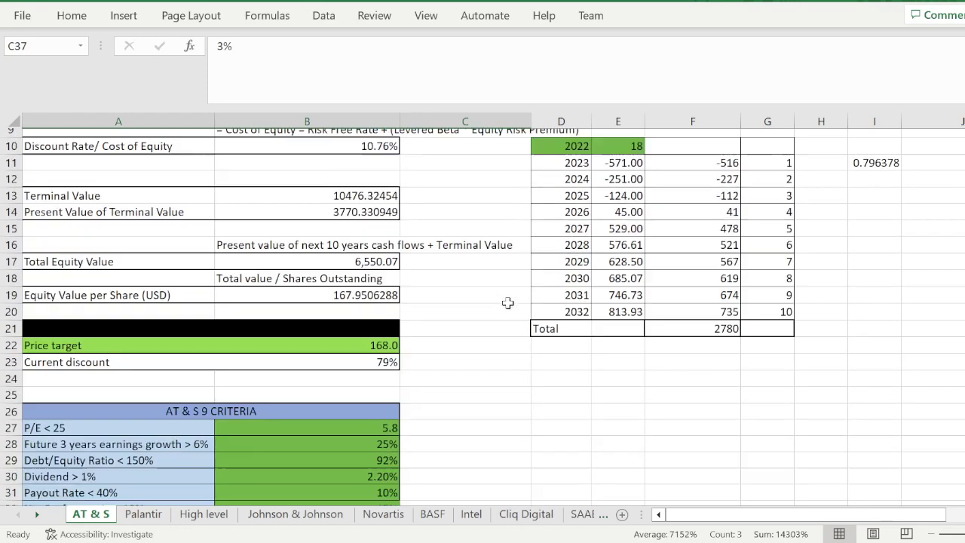
click(562, 196)
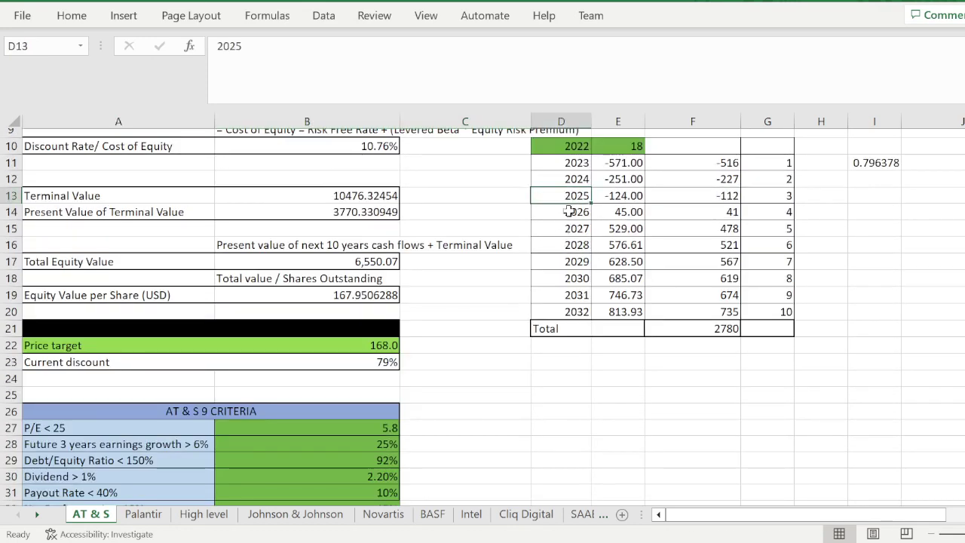
click(562, 212)
scroll(455, 355, down, 3)
click(355, 434)
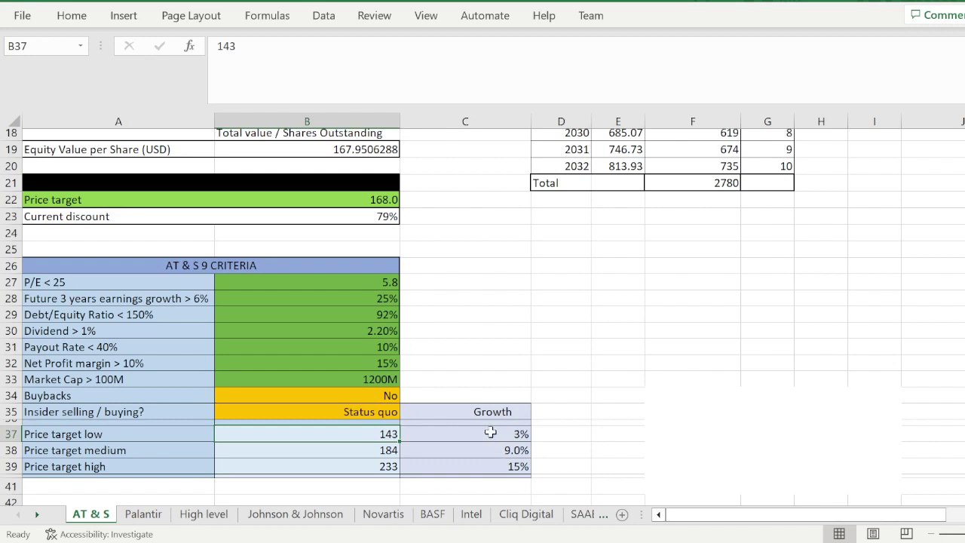
click(415, 434)
drag(91, 413, 75, 432)
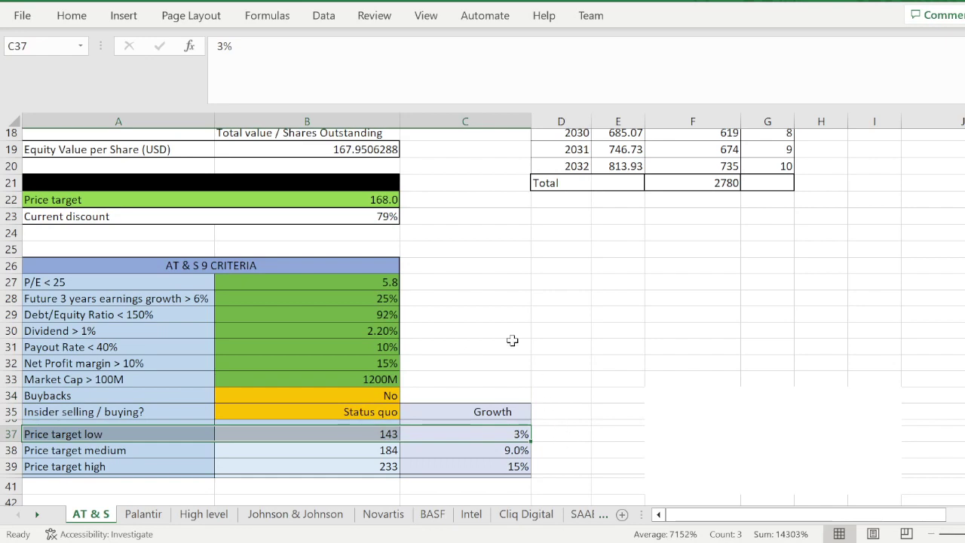
click(468, 329)
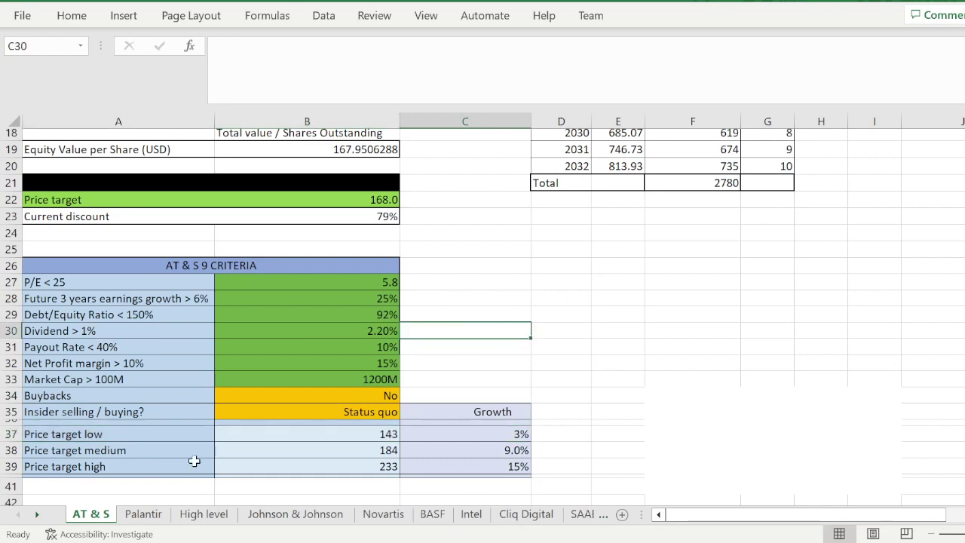
scroll(705, 472, down, 2)
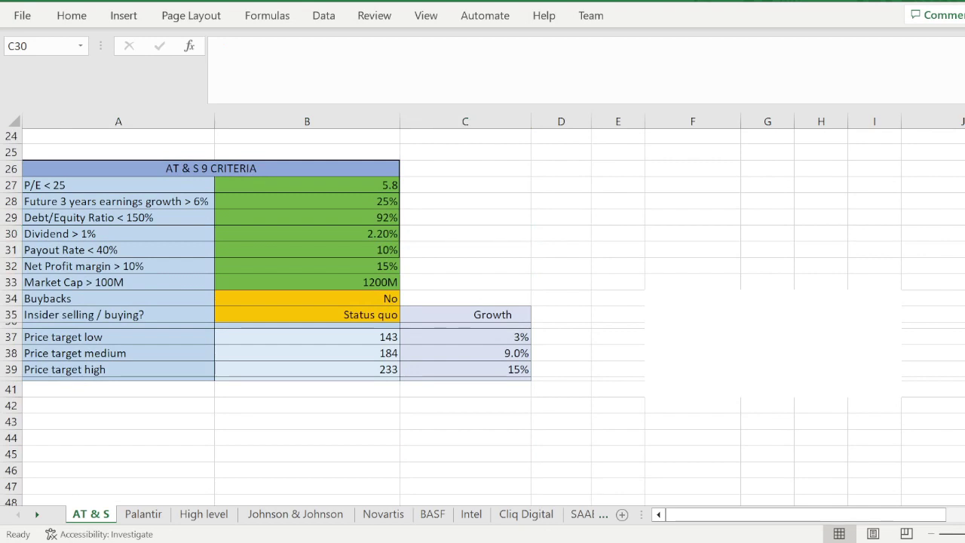
drag(106, 370, 121, 353)
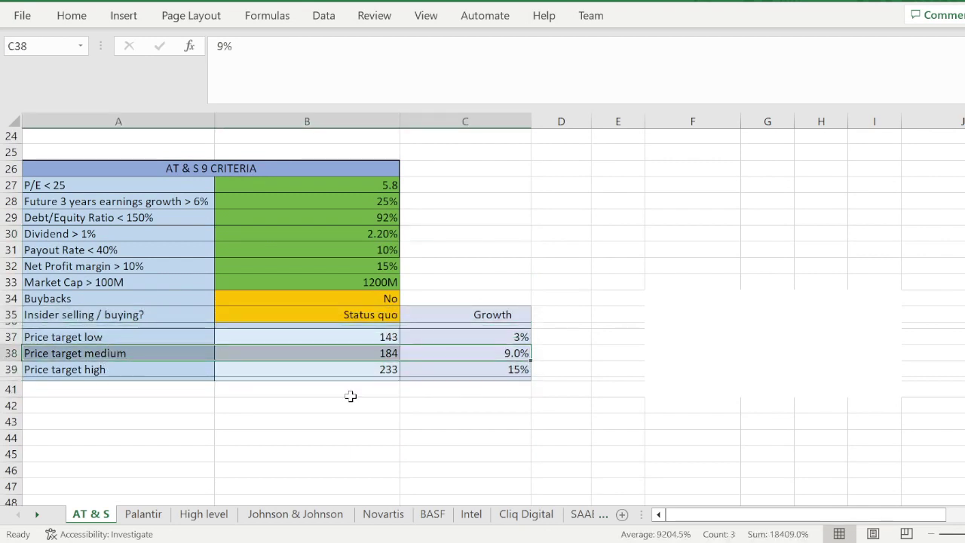
click(377, 353)
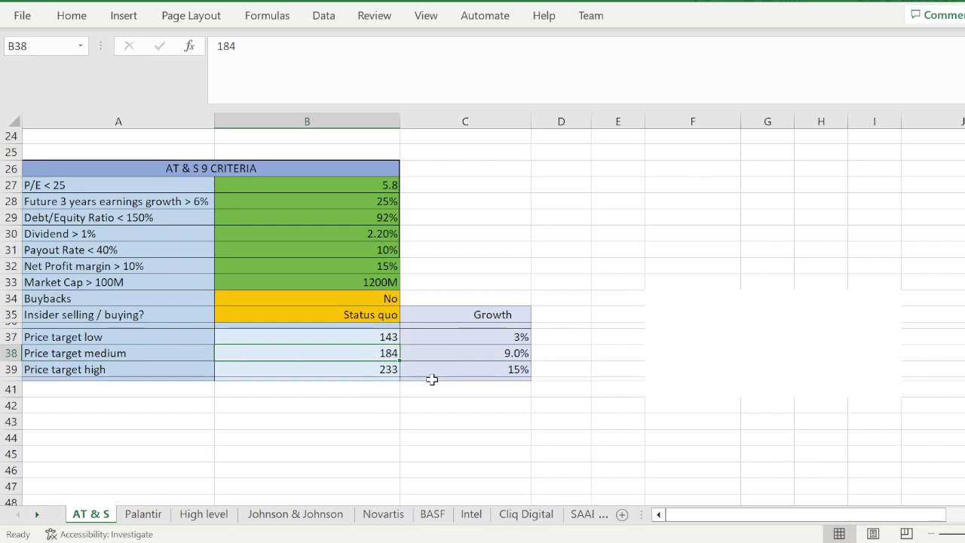
scroll(462, 344, up, 3)
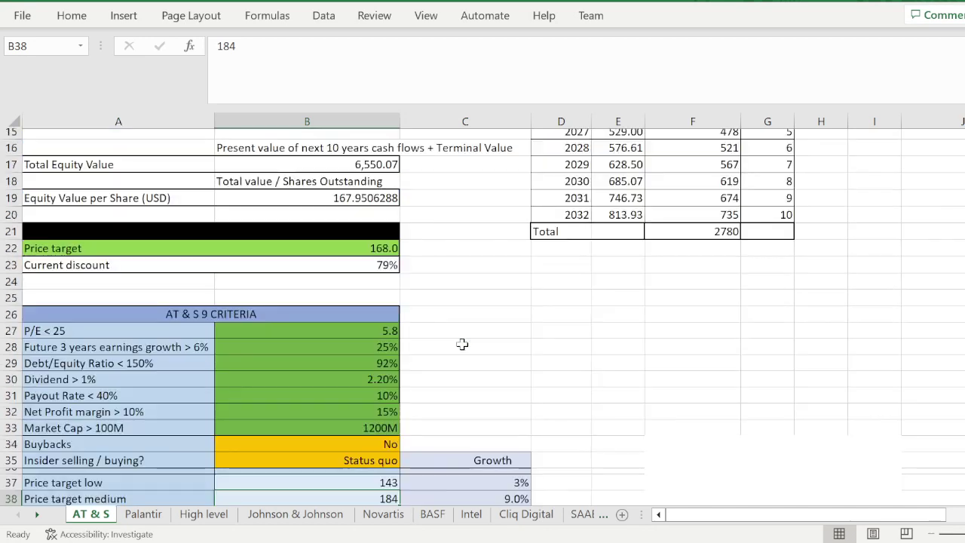
Step: Check the 168.0 price target formula and enter 168 as the medium price target
click(332, 249)
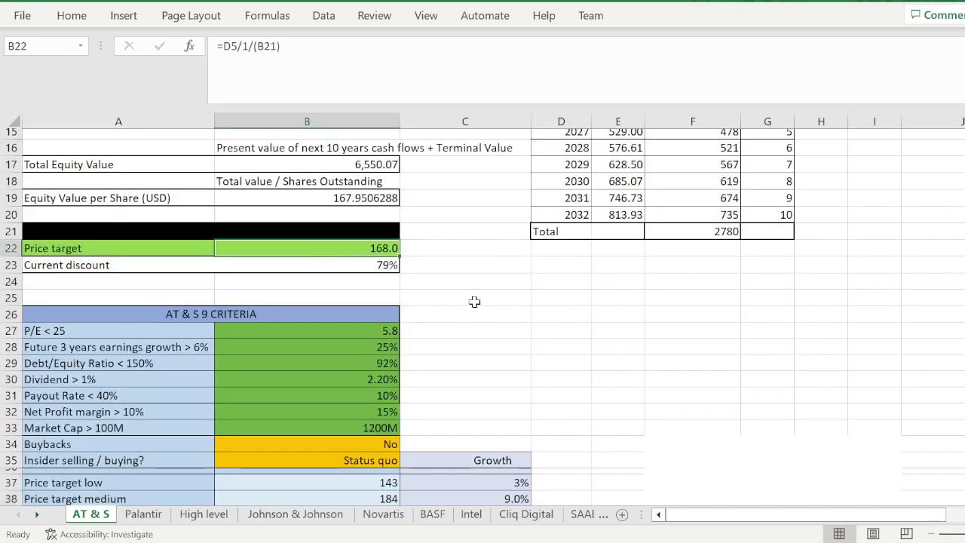
scroll(476, 299, down, 1)
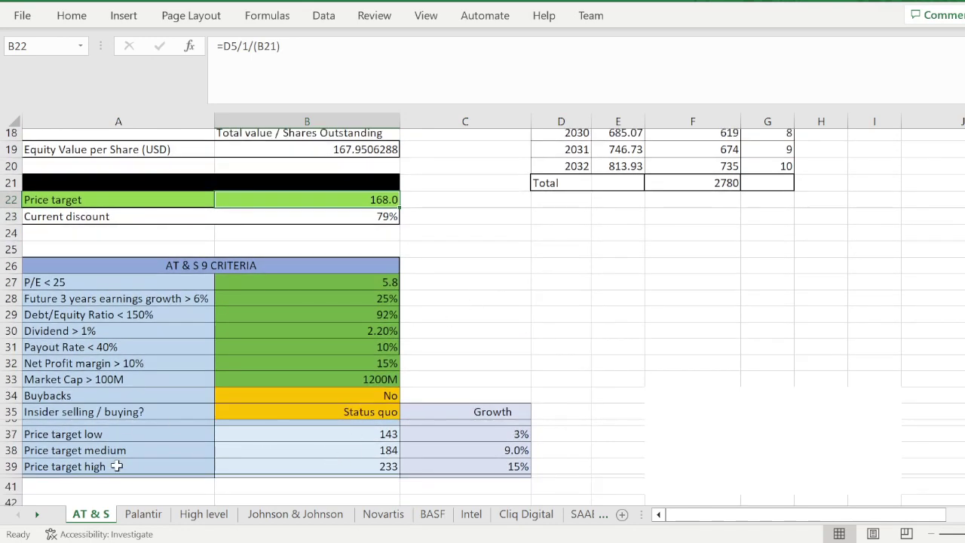
scroll(502, 355, up, 6)
scroll(498, 352, down, 7)
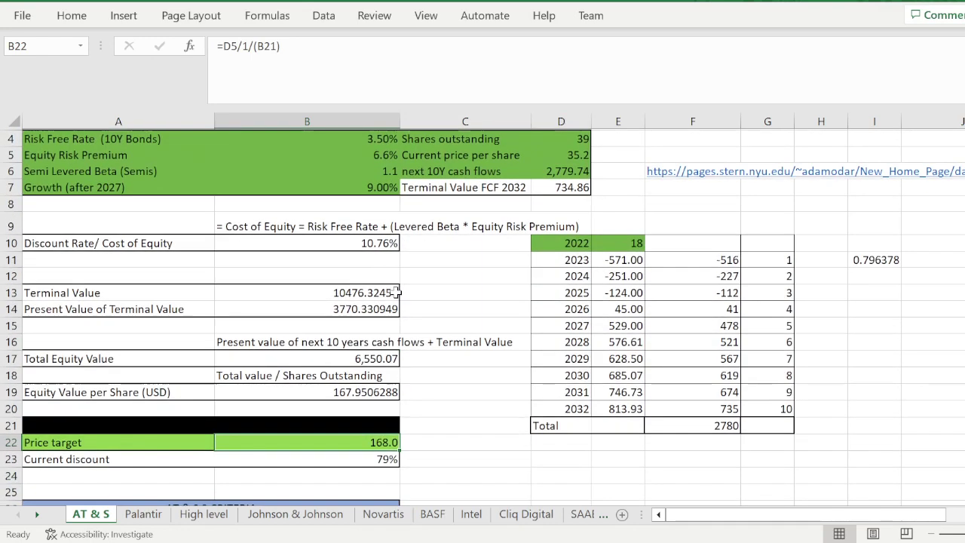
click(390, 402)
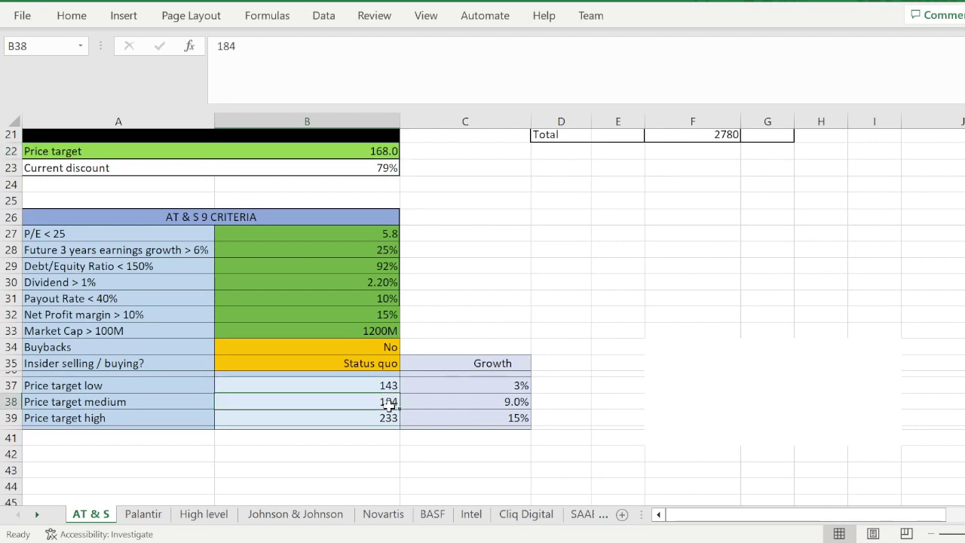
text(168)
click(510, 299)
Step: Set growth after 2027 in B7 to 15%, lifting the price target to 212.7
click(347, 410)
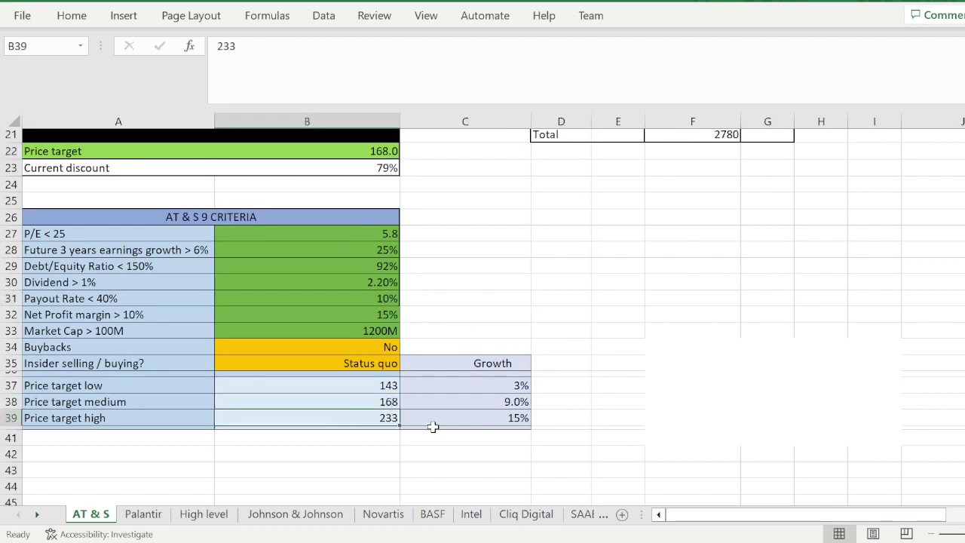
scroll(441, 403, up, 7)
click(374, 235)
text(15)
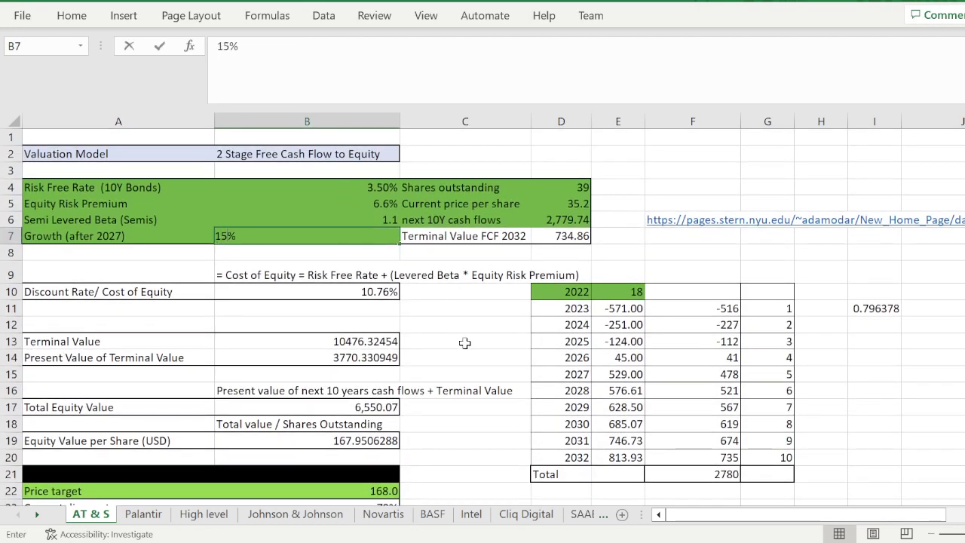
click(465, 341)
scroll(444, 340, down, 3)
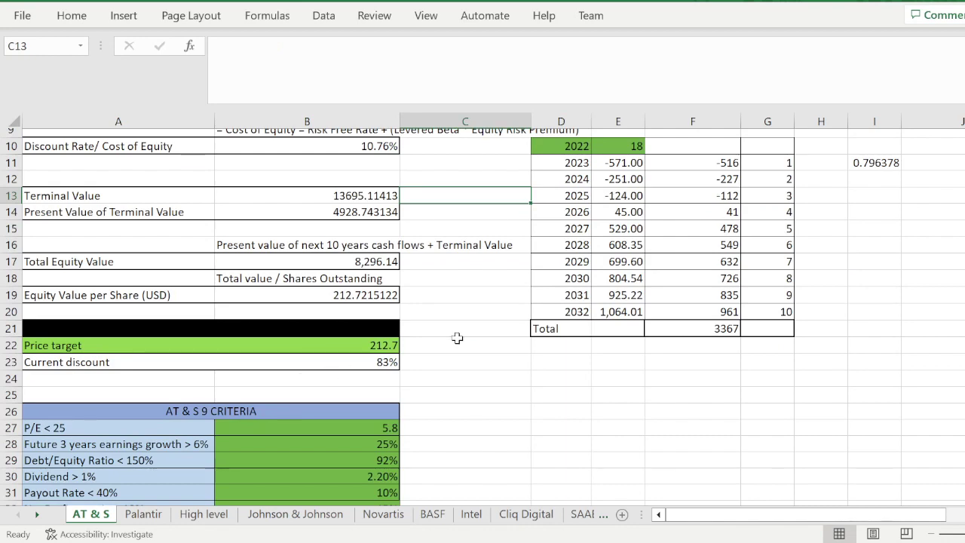
scroll(457, 337, down, 3)
click(388, 467)
text(212)
click(479, 346)
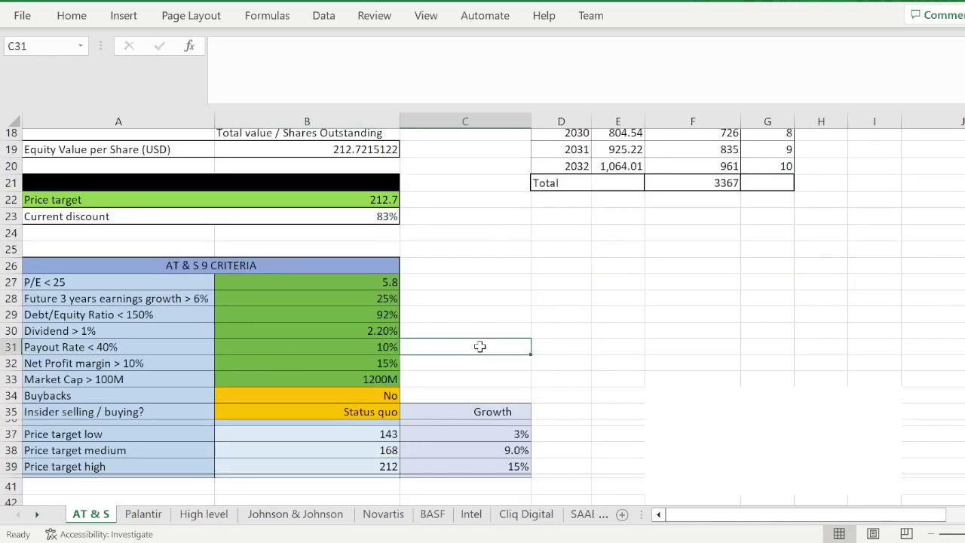
drag(518, 467, 166, 467)
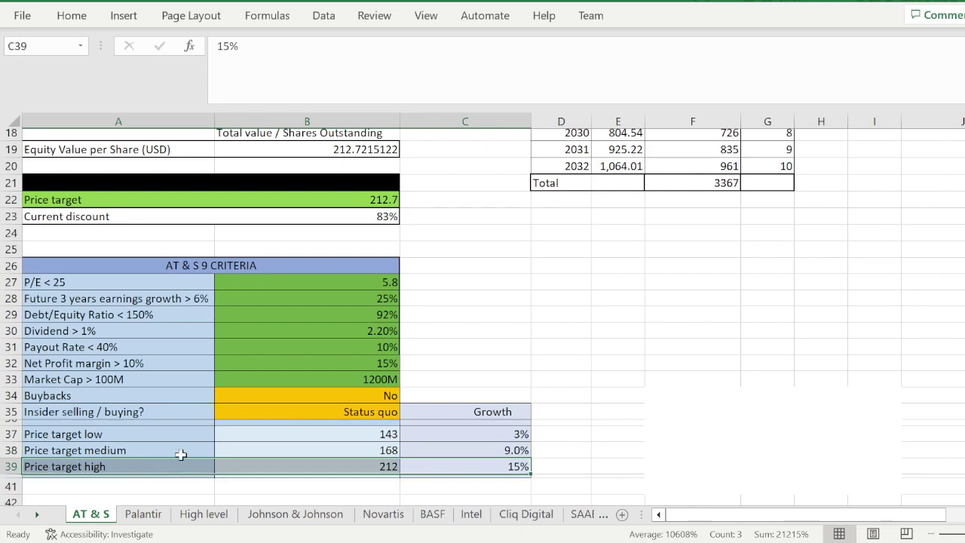
click(438, 301)
click(430, 245)
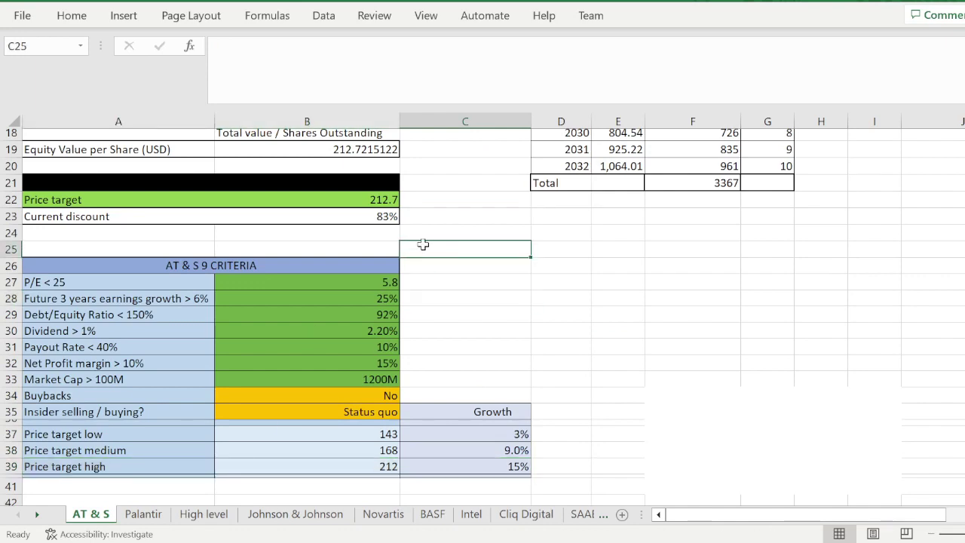
click(335, 235)
scroll(437, 261, up, 1)
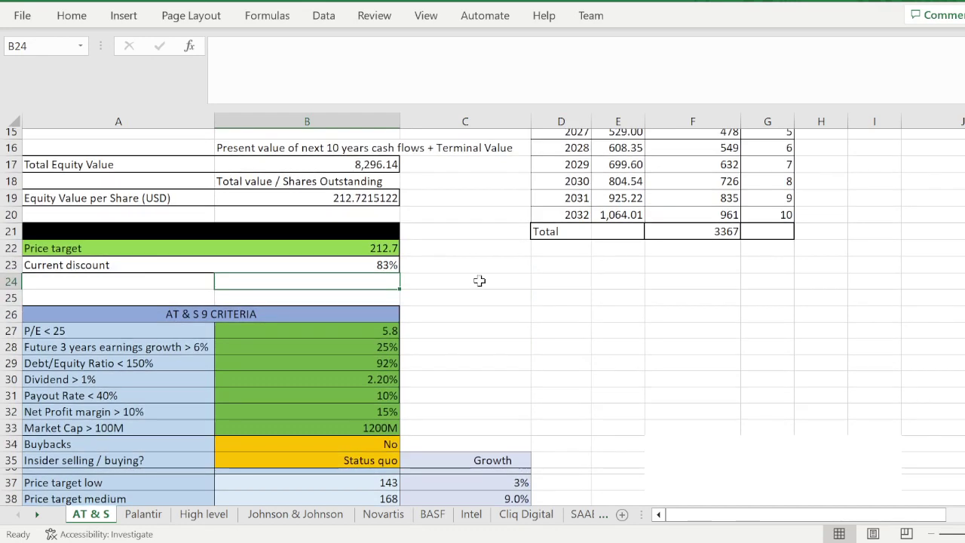
scroll(476, 286, up, 4)
click(441, 260)
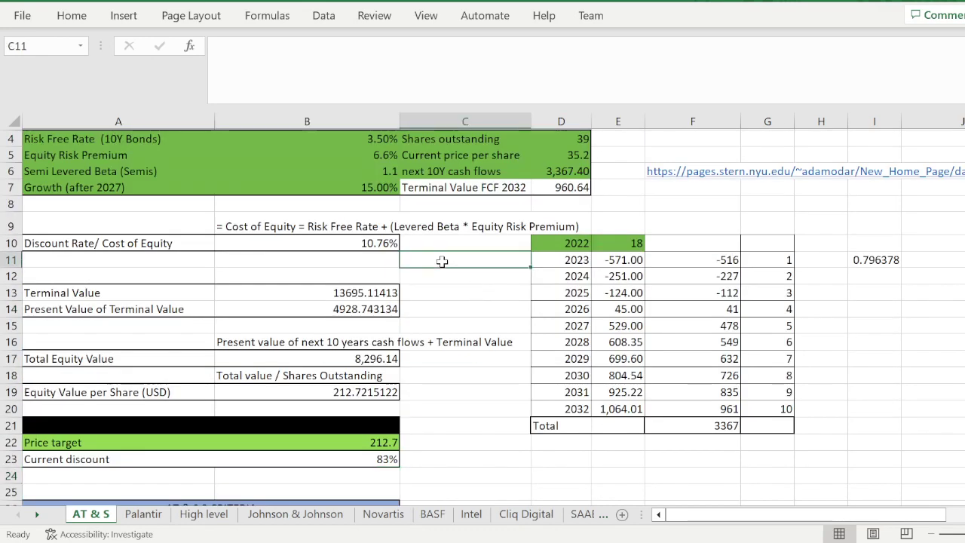
click(264, 272)
click(323, 252)
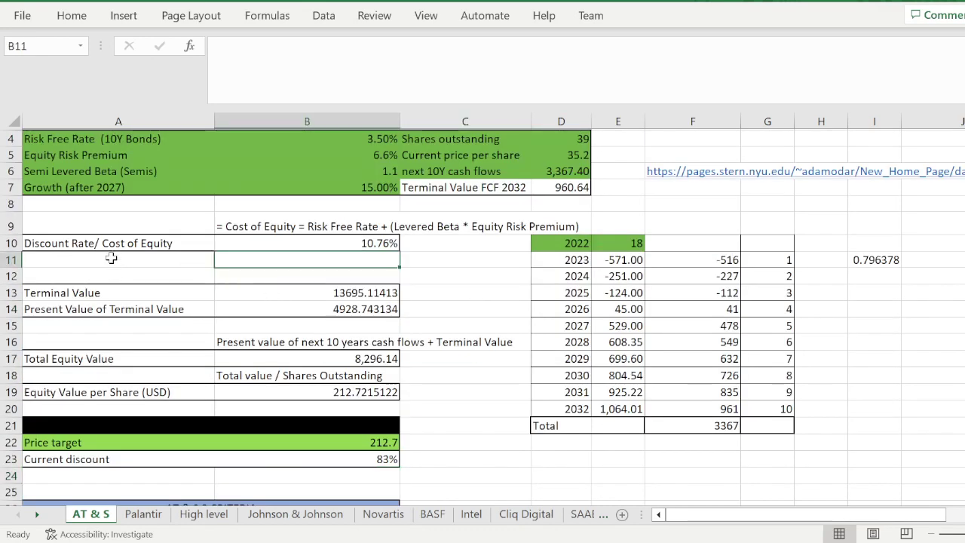
click(111, 256)
click(108, 240)
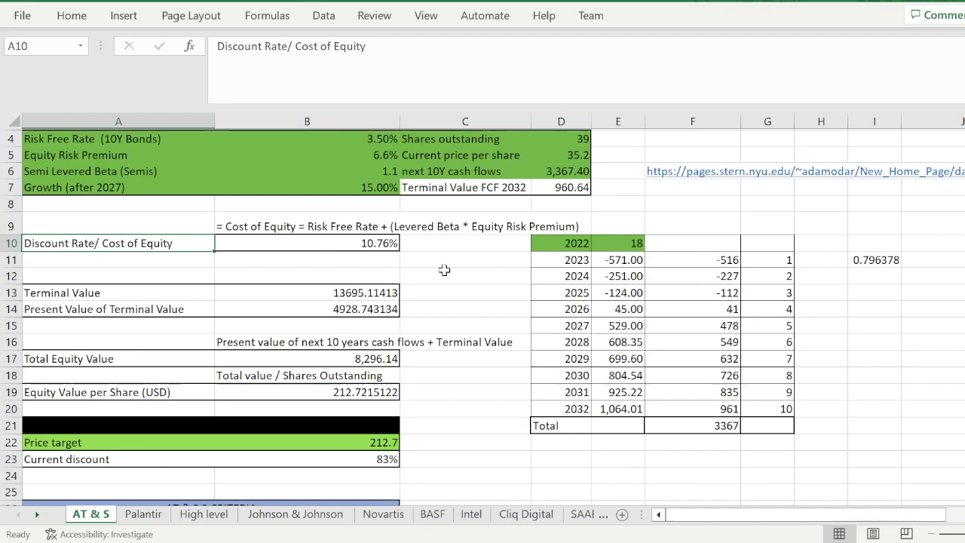
click(445, 273)
click(451, 245)
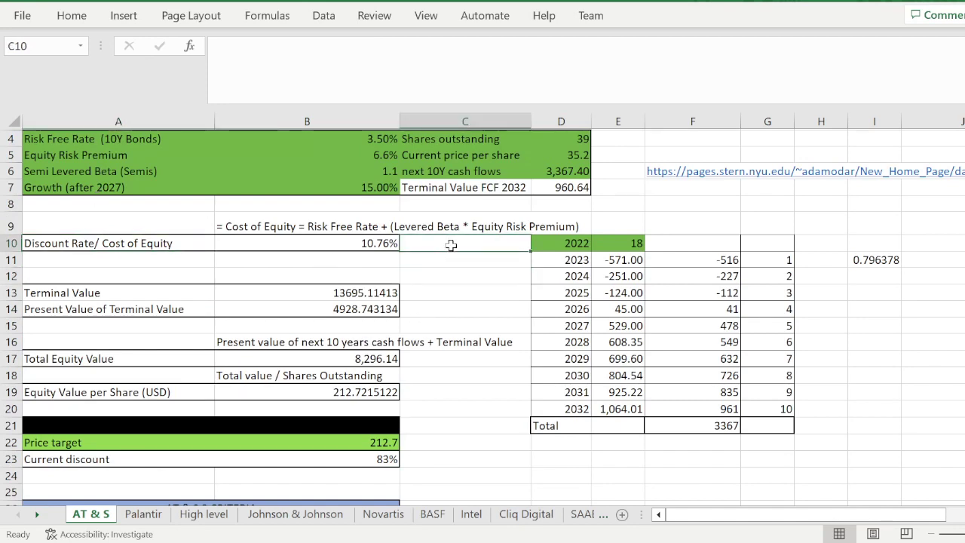
click(443, 311)
scroll(443, 312, up, 1)
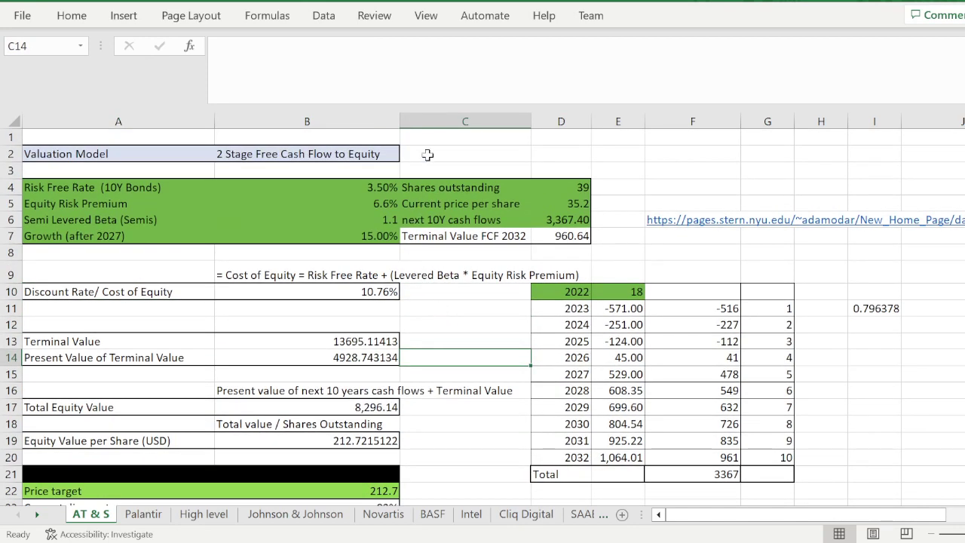
click(429, 148)
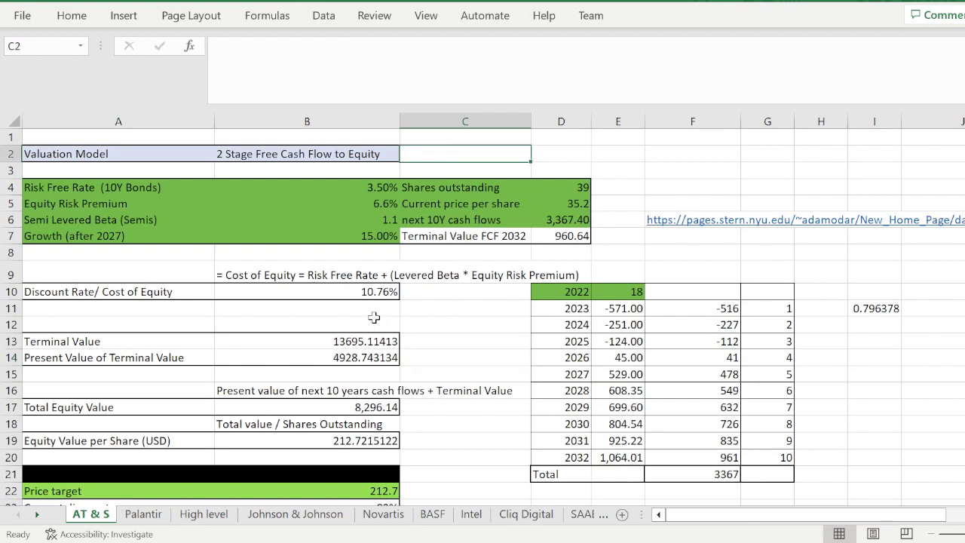
click(219, 305)
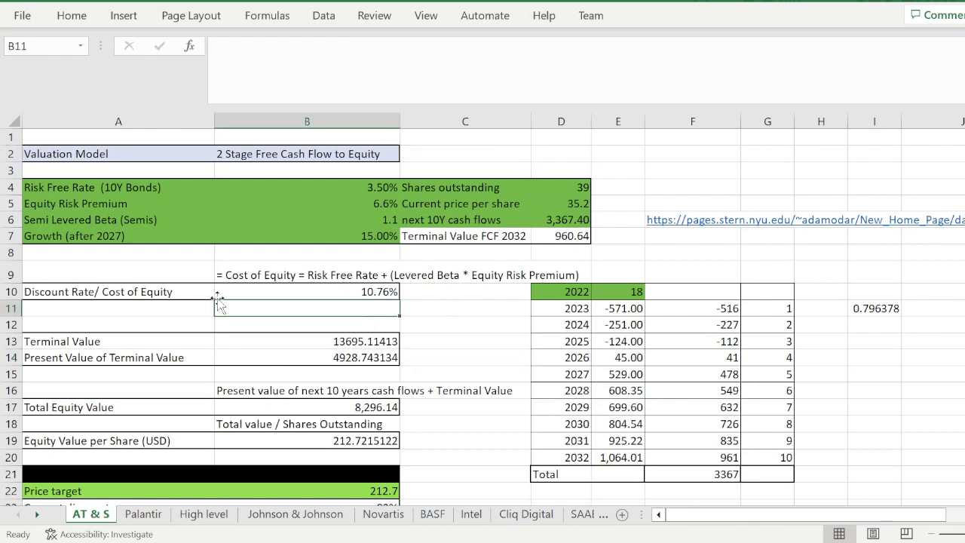
click(112, 310)
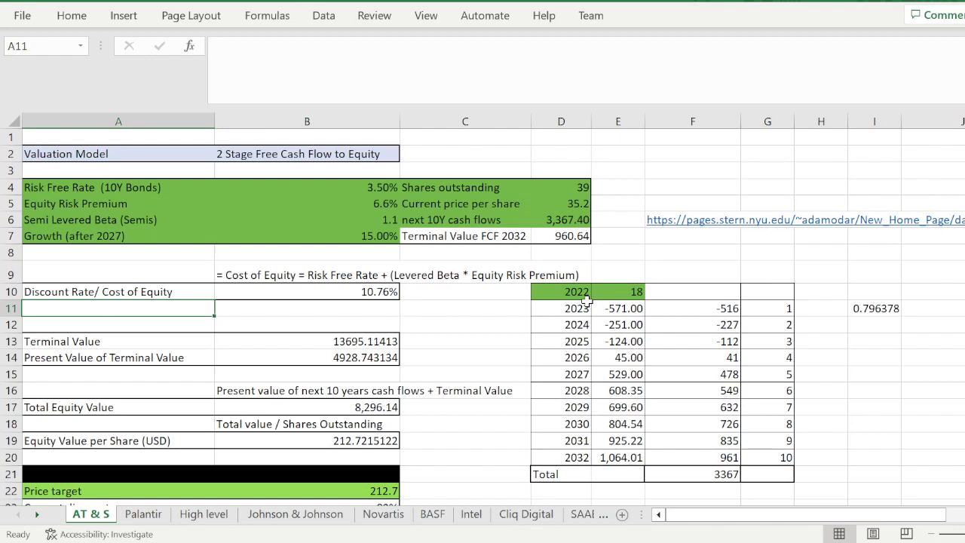
click(439, 308)
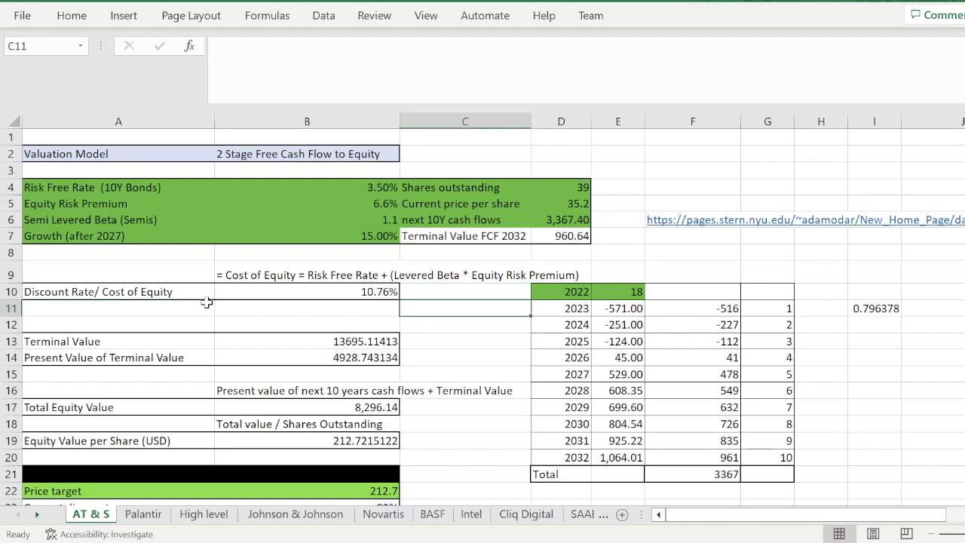
click(178, 311)
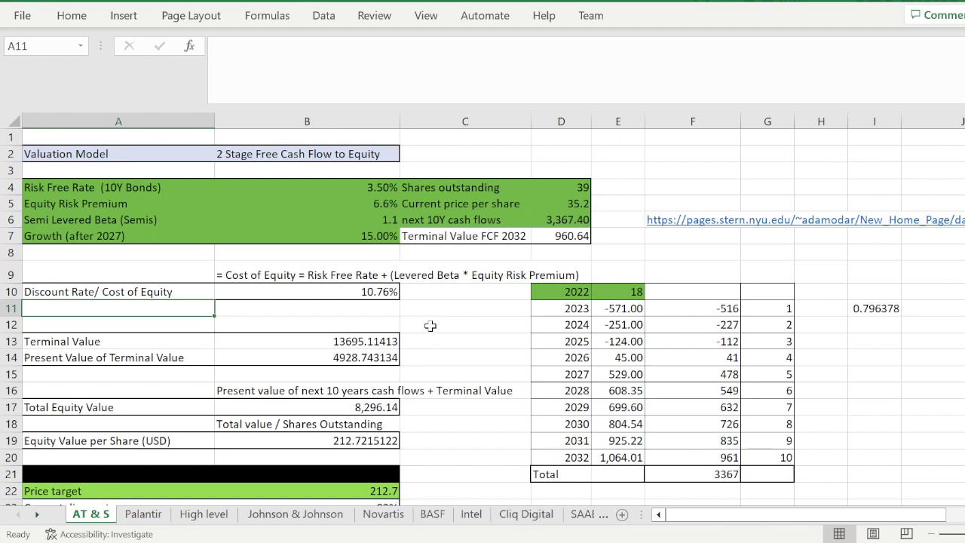
click(138, 269)
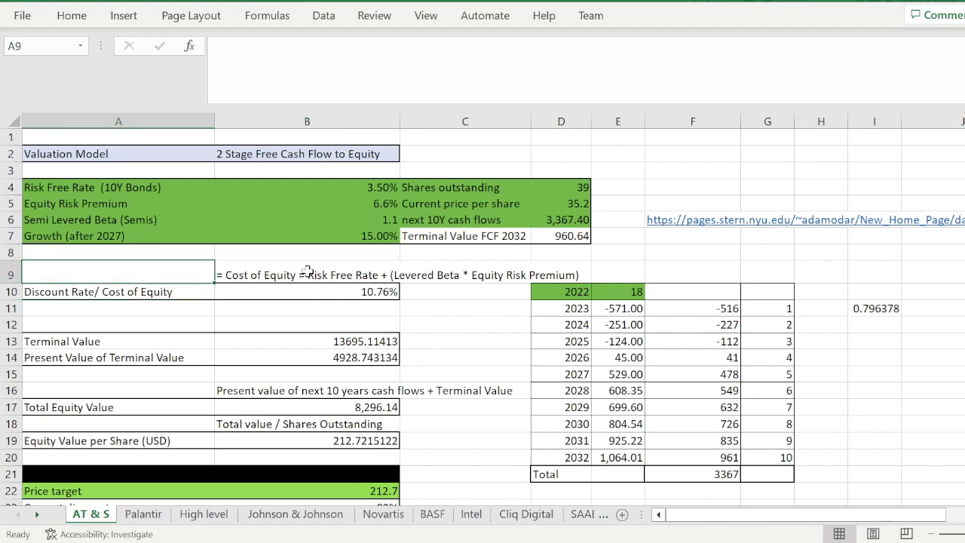
click(486, 335)
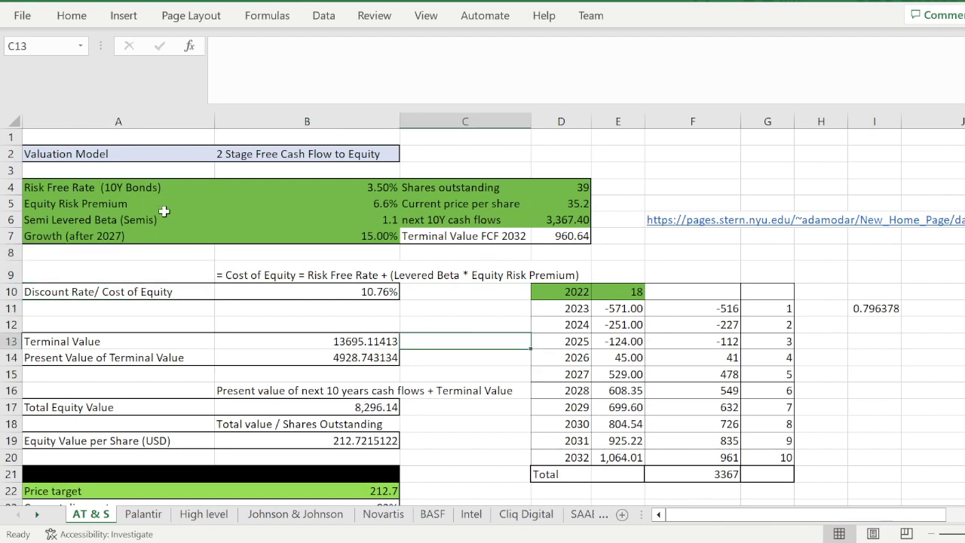
click(341, 238)
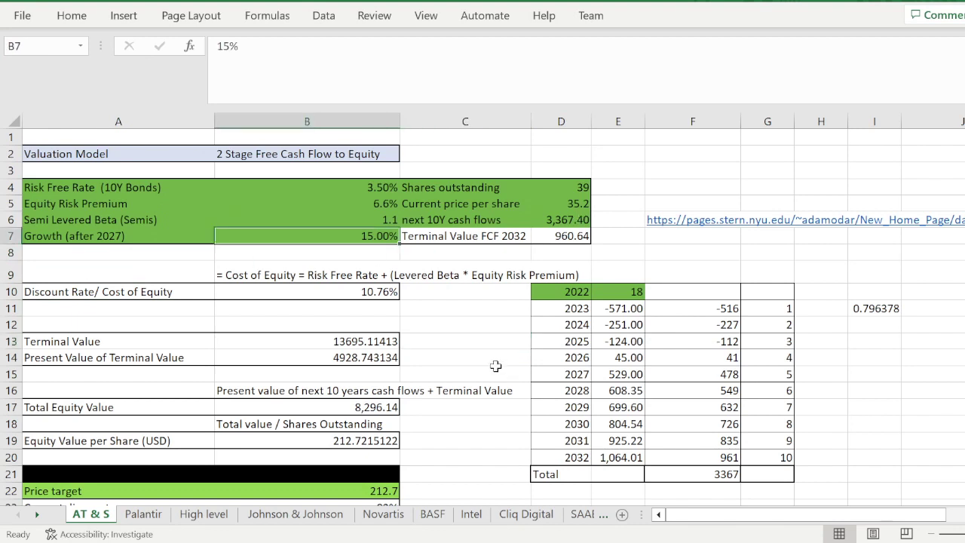
Step: Raise growth after 2027 in B7 to 25%, lifting the price target to 308.8
text(25)
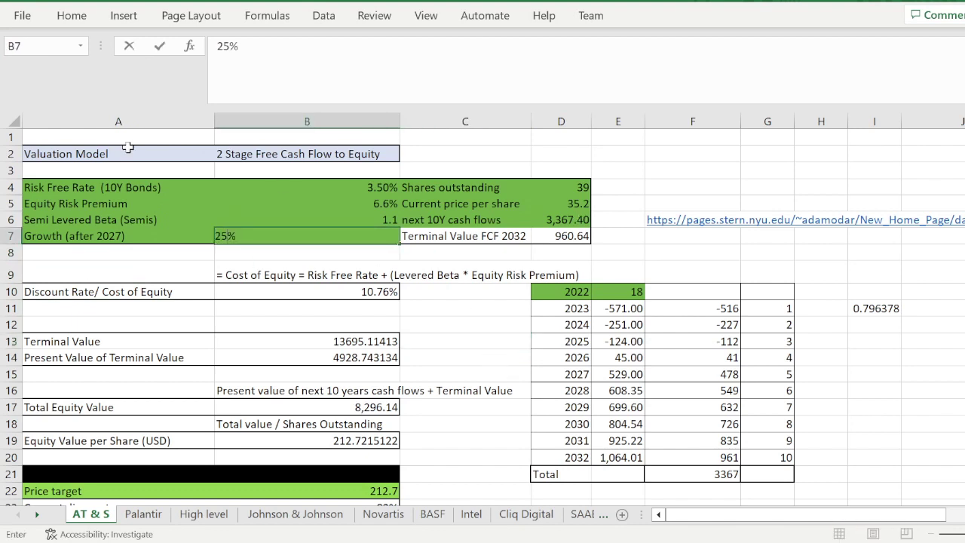
key(Return)
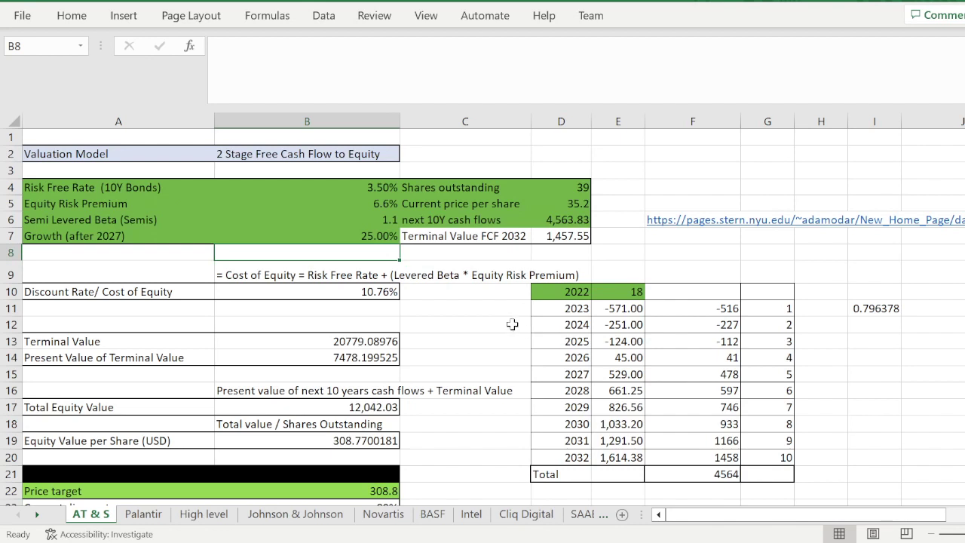
click(466, 295)
click(451, 308)
Step: Inspect the present value of terminal value and the current discount formula
click(435, 353)
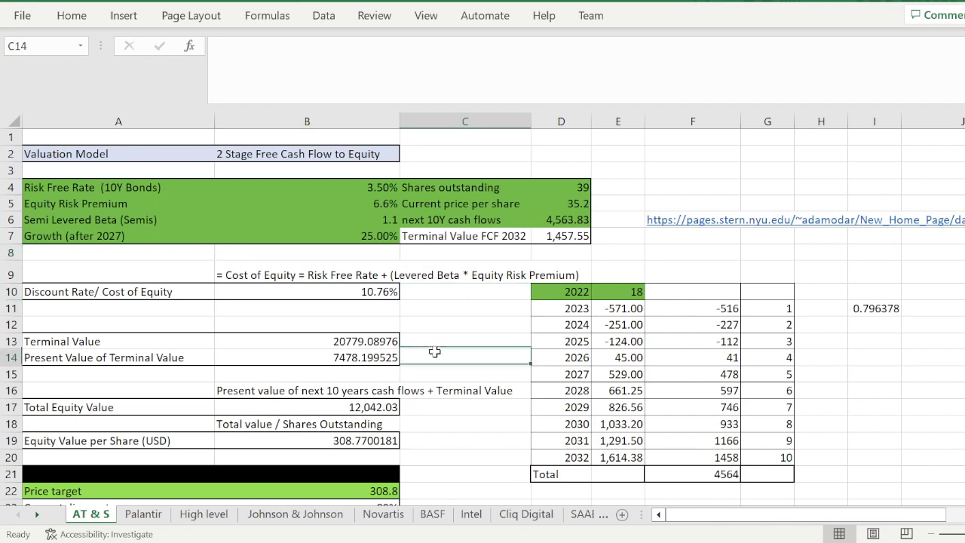
click(429, 326)
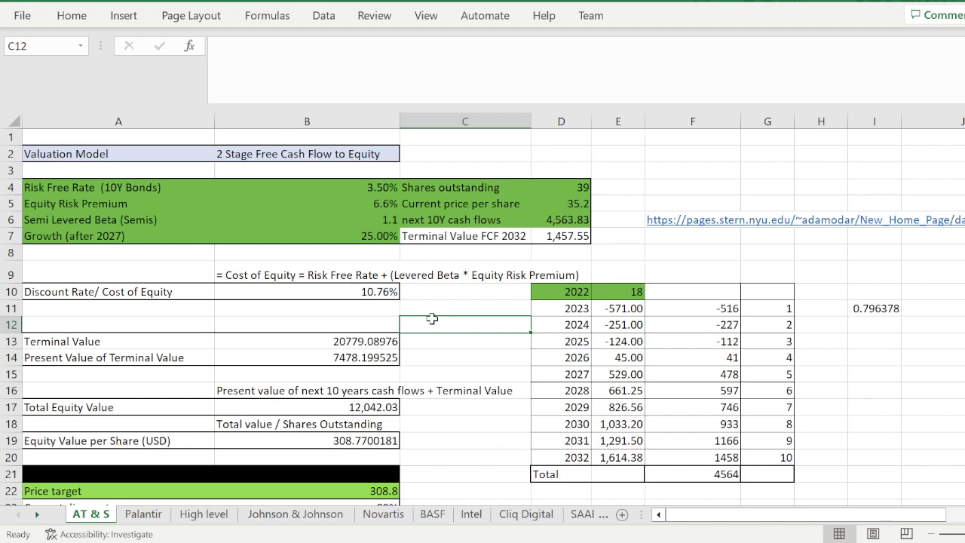
click(433, 294)
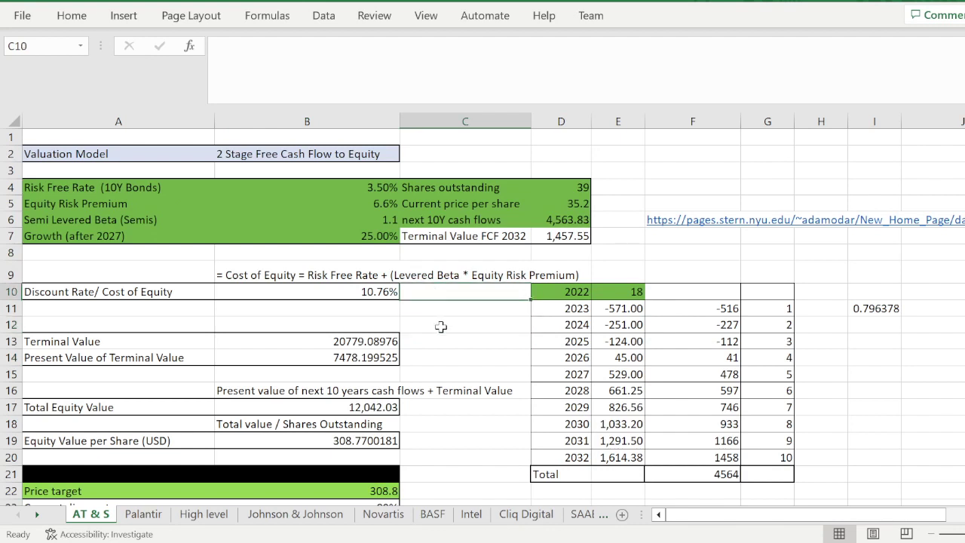
scroll(442, 325, down, 3)
click(358, 365)
scroll(388, 226, up, 3)
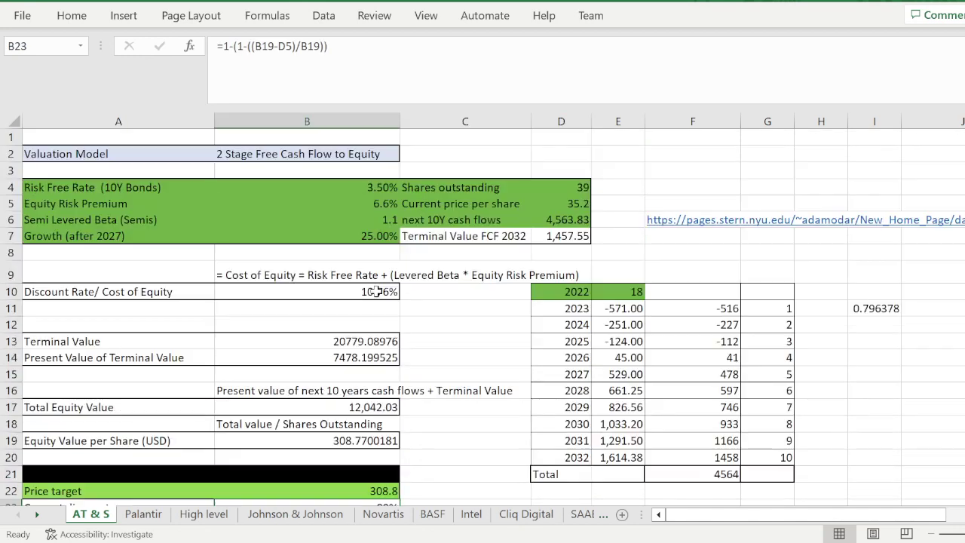
click(460, 307)
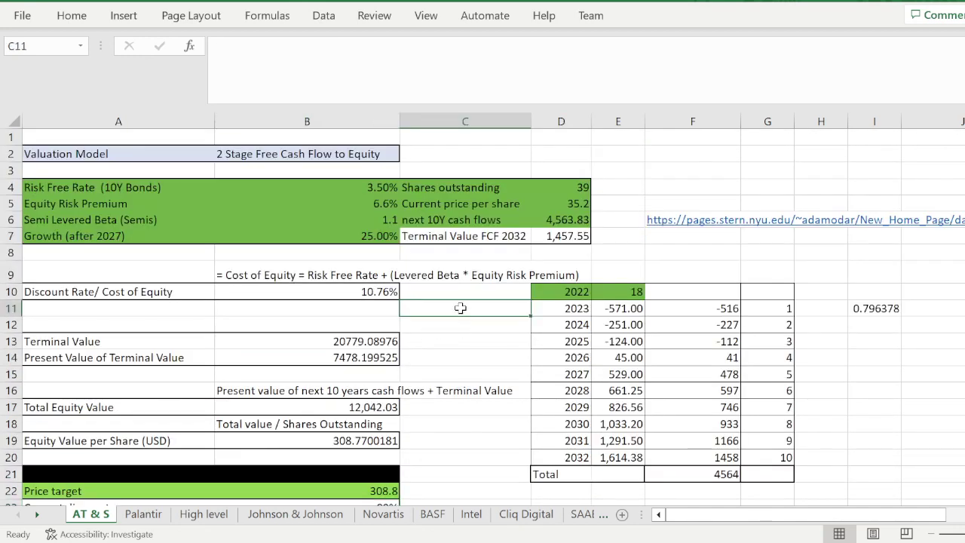
click(470, 258)
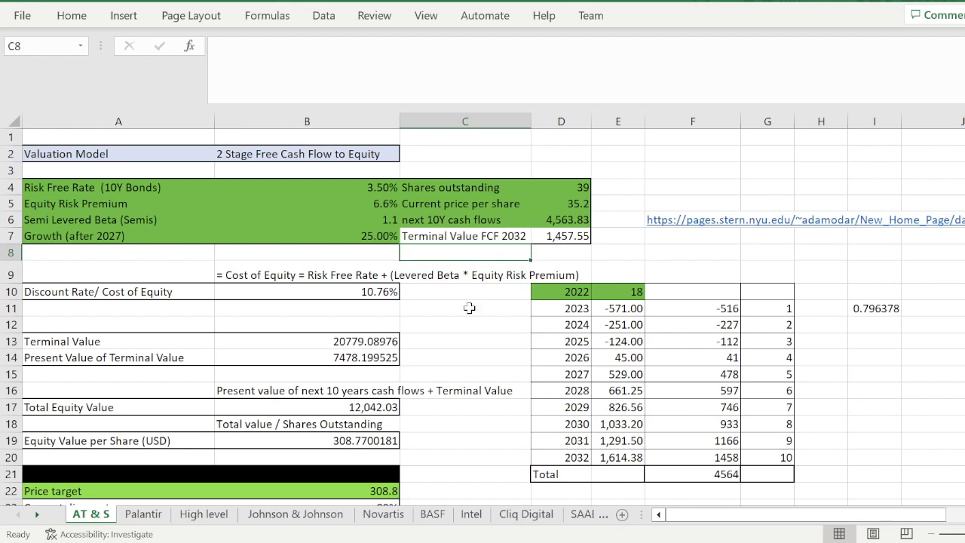
click(466, 344)
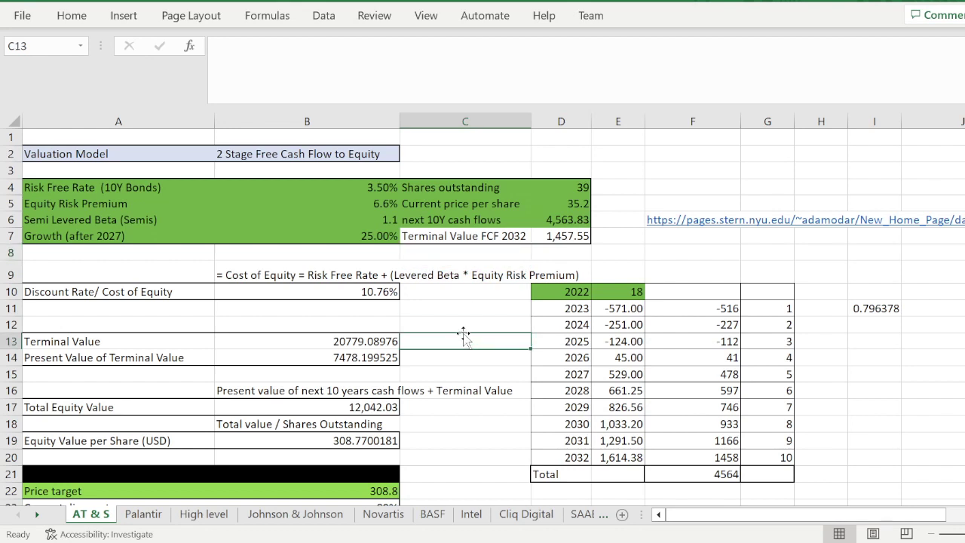
click(170, 300)
click(160, 254)
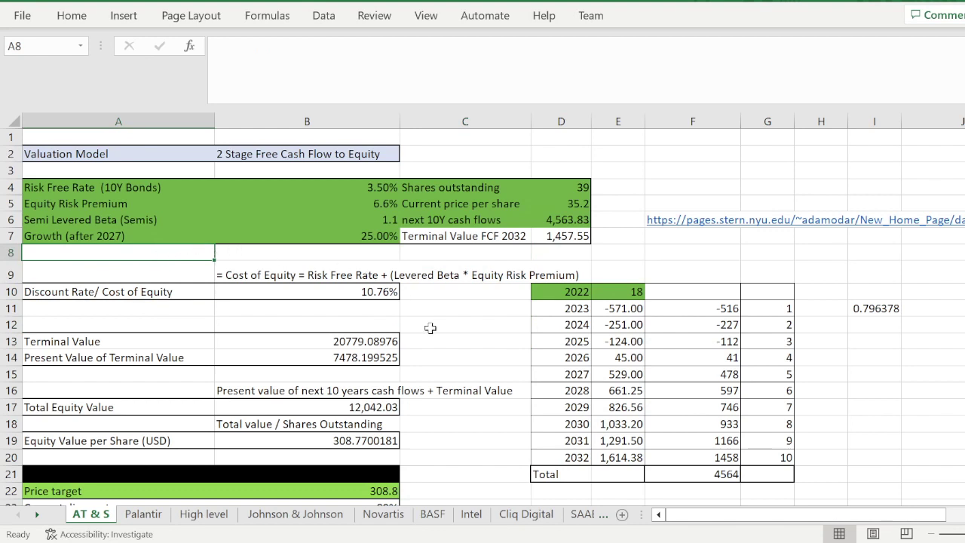
click(432, 327)
click(440, 299)
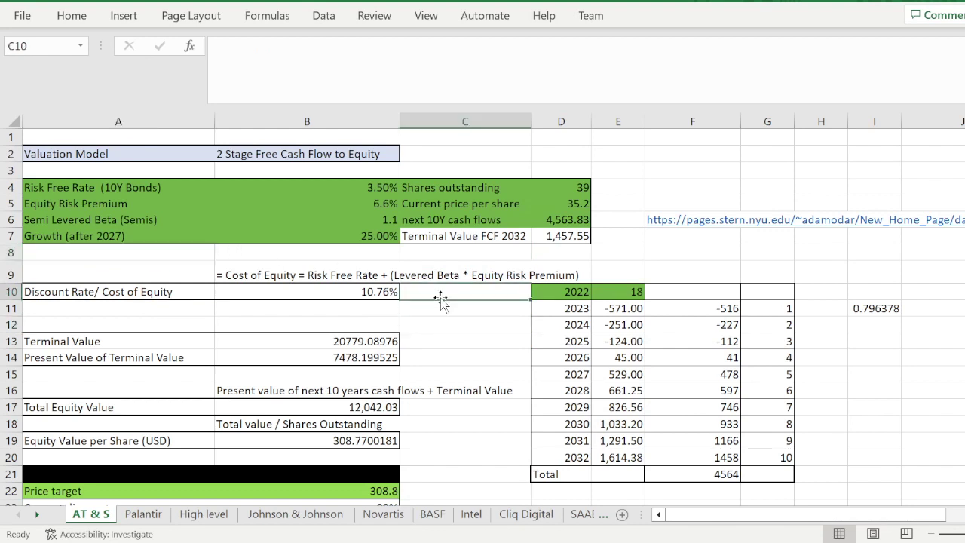
click(113, 268)
click(516, 359)
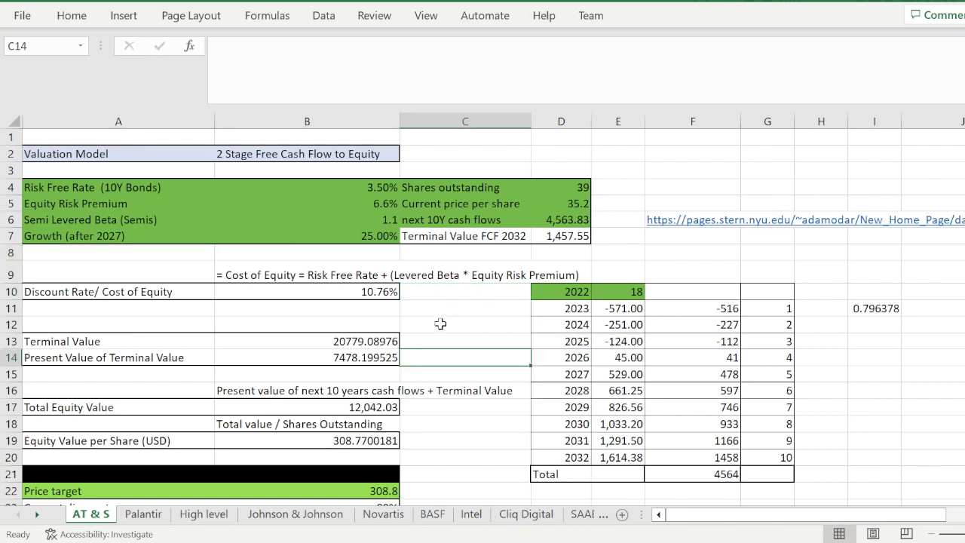
click(440, 324)
click(445, 299)
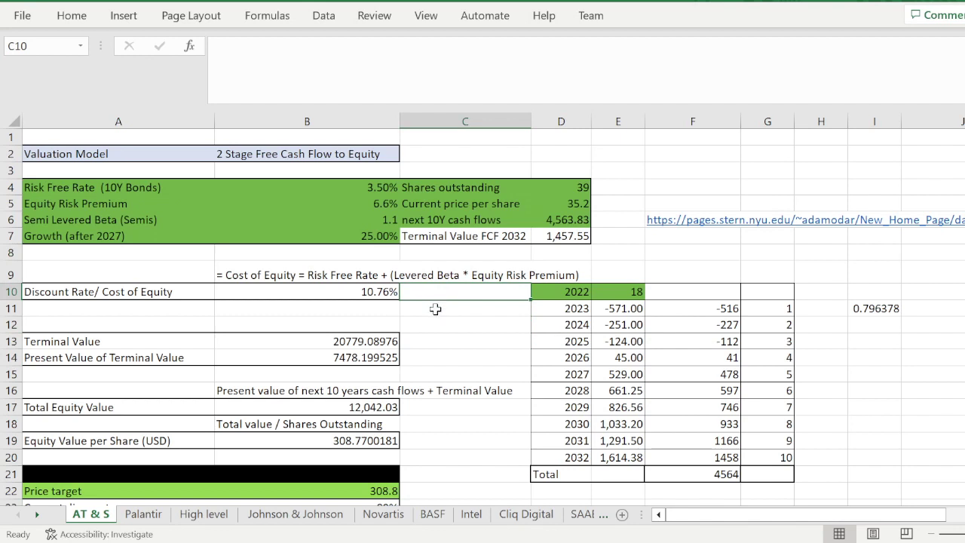
click(439, 255)
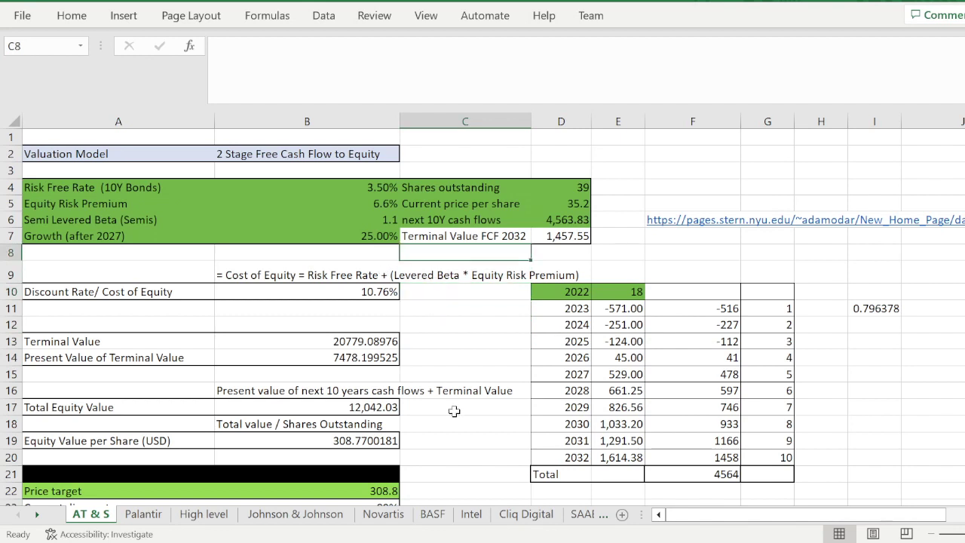
click(461, 324)
click(457, 371)
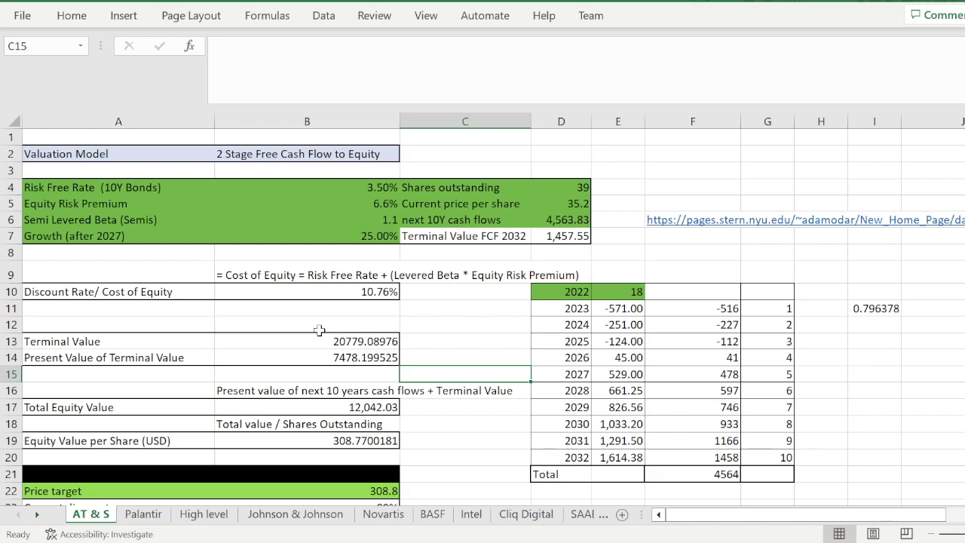
scroll(319, 330, down, 3)
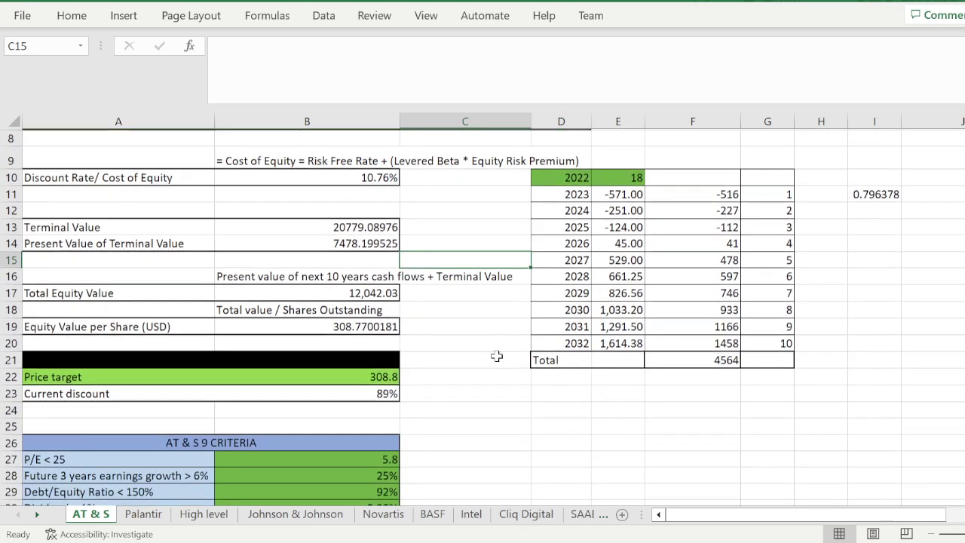